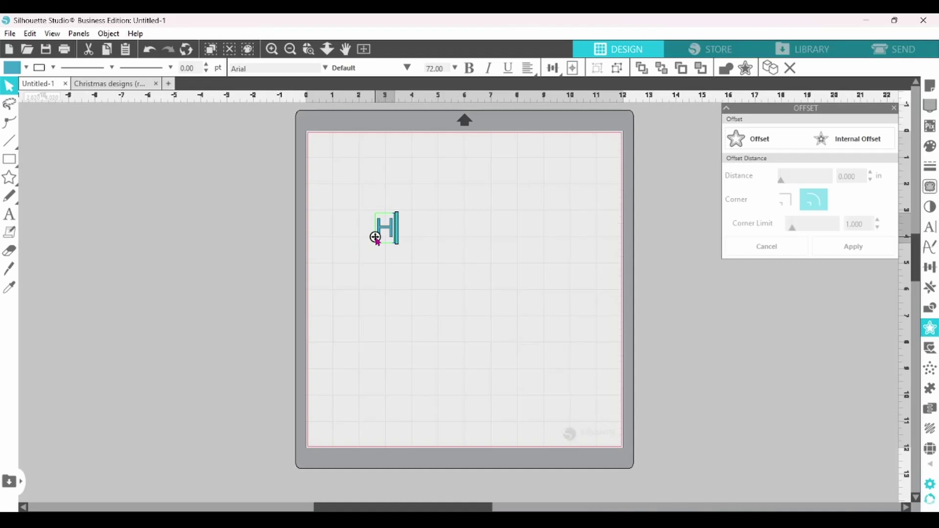
# Finish the text Happy and add HOLIDAYS as a separate text just below it.
pyautogui.click(280, 259)
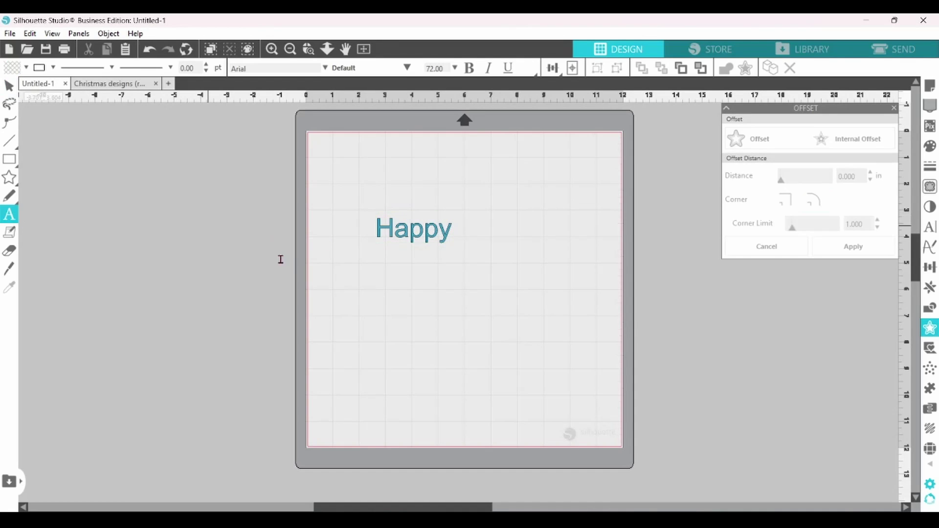
pyautogui.click(390, 267)
pyautogui.write('HOLIDA')
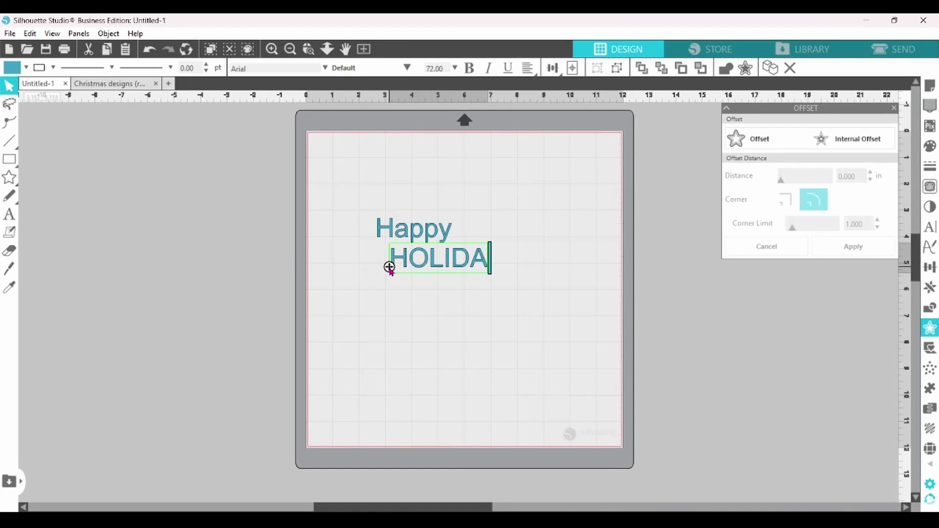
pyautogui.write('YS')
pyautogui.click(453, 283)
# Change the font of the HOLIDAYS text to Arial Black.
pyautogui.click(491, 273)
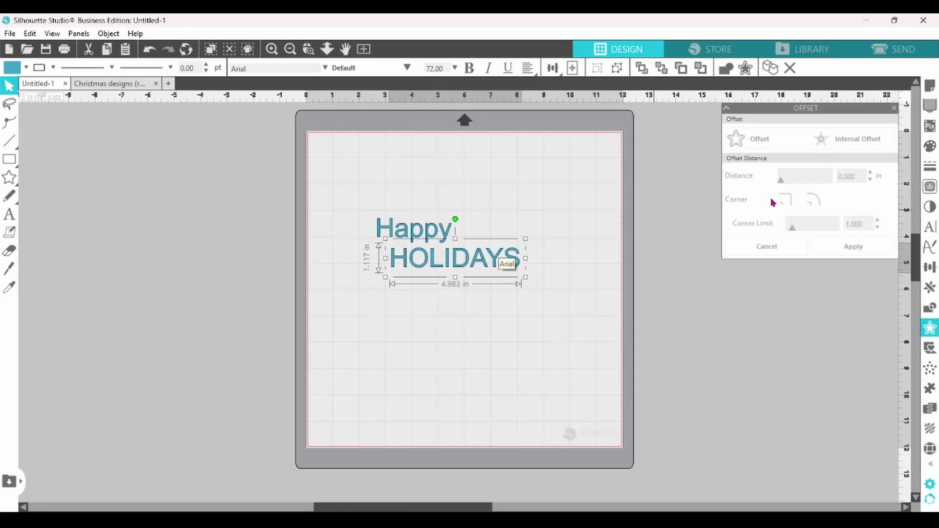
pyautogui.click(931, 229)
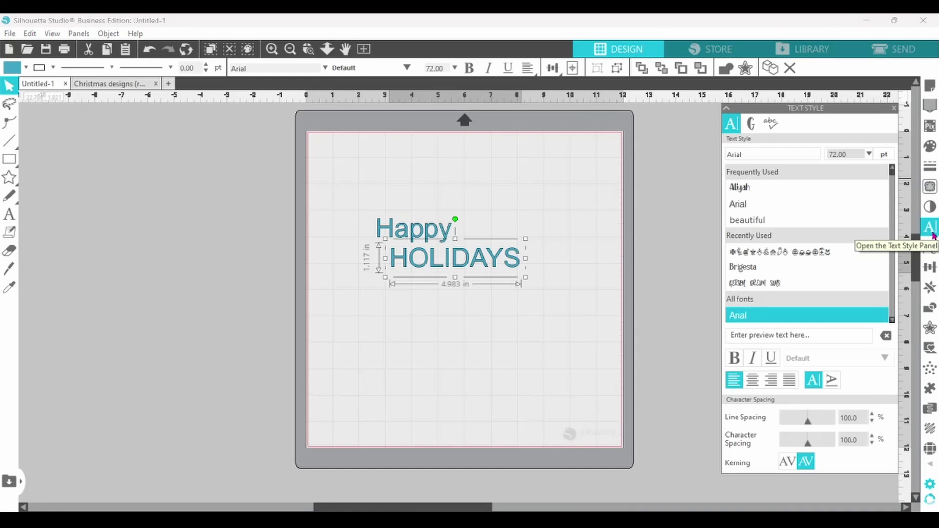
pyautogui.click(893, 320)
pyautogui.moveTo(893, 320); pyautogui.dragTo(894, 323)
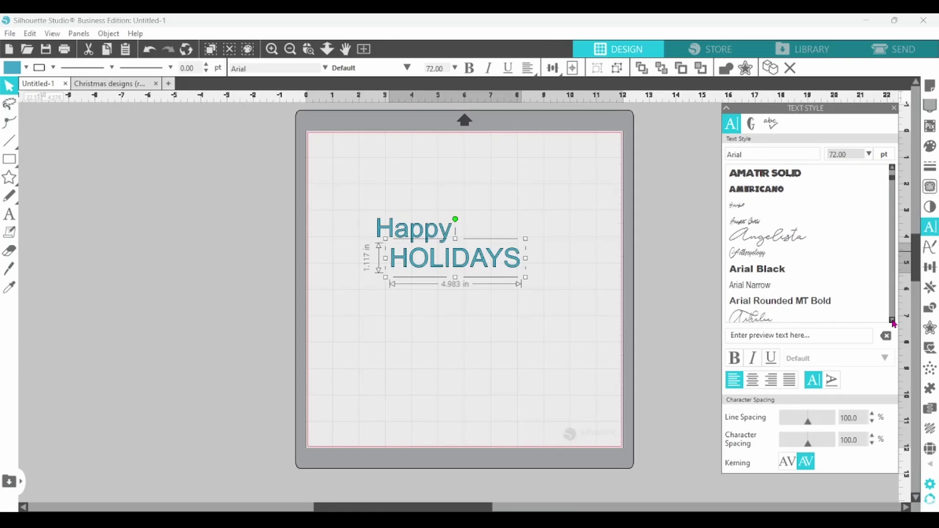
pyautogui.click(781, 275)
# Change the font of the Happy text to Autumn Beauty.
pyautogui.click(438, 234)
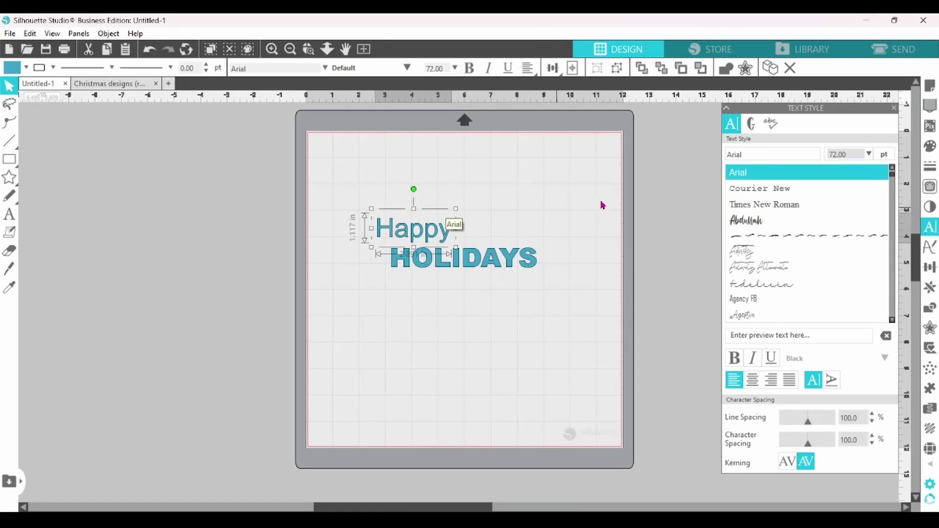
pyautogui.write('AUTUmn Beauty')
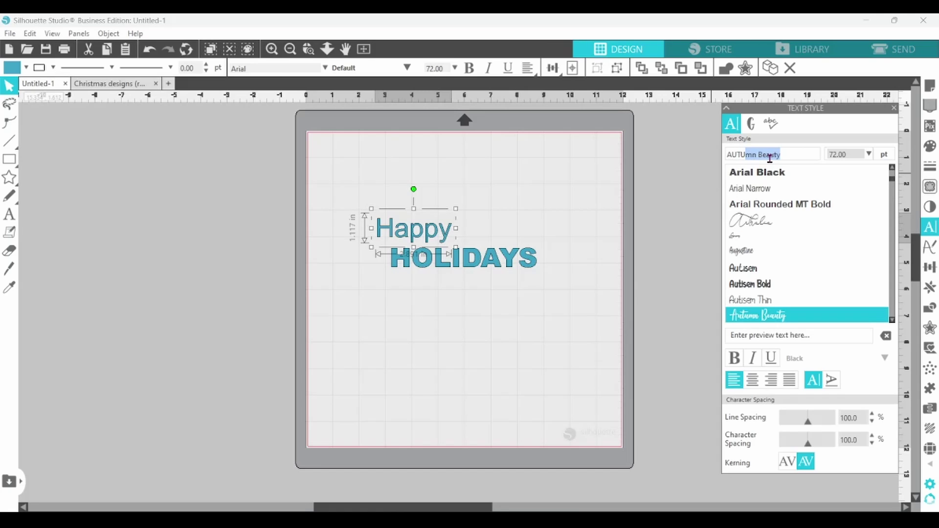
pyautogui.press('Return')
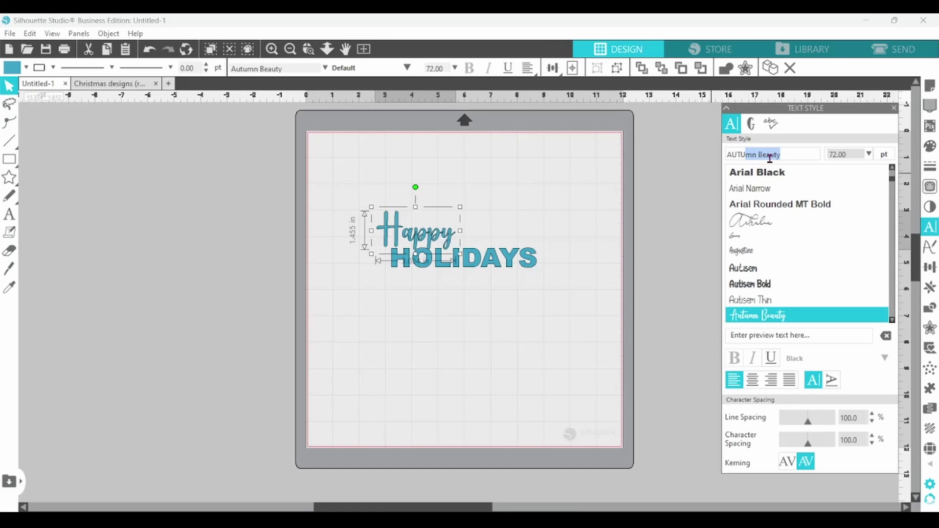
# Weld the script letters of Happy and group the welded pieces.
pyautogui.rightClick(449, 241)
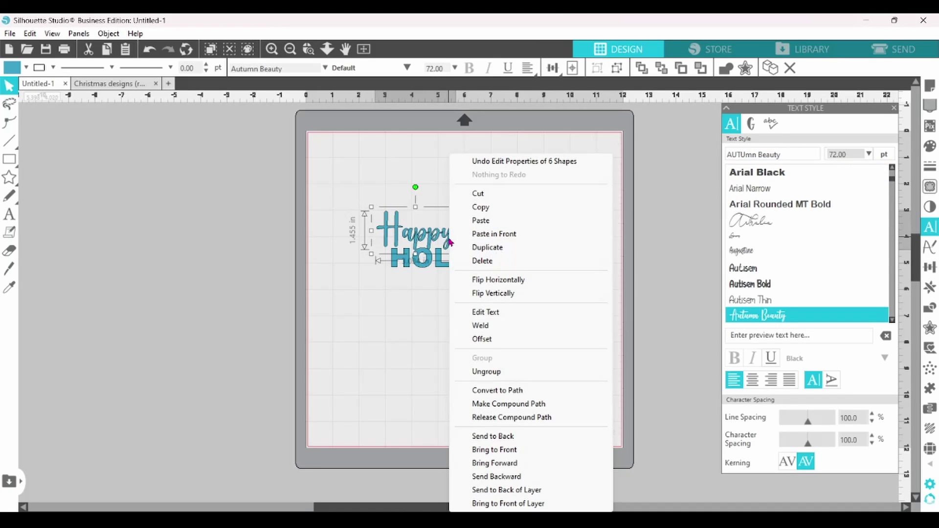
pyautogui.click(480, 325)
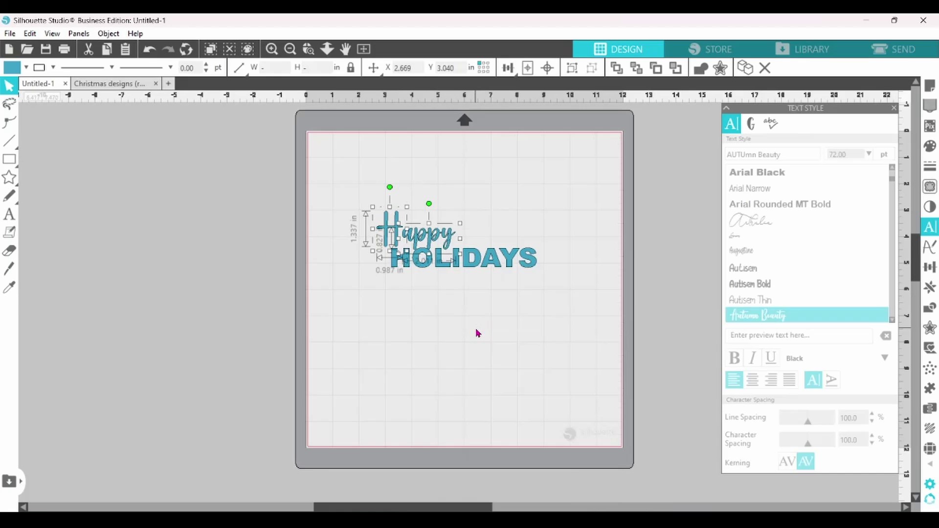
pyautogui.rightClick(435, 235)
pyautogui.click(465, 372)
# Enlarge and stretch HOLIDAYS to about 8.55 in wide and 3.63 in tall.
pyautogui.click(473, 268)
pyautogui.moveTo(542, 280); pyautogui.dragTo(678, 314)
pyautogui.moveTo(532, 314); pyautogui.dragTo(532, 343)
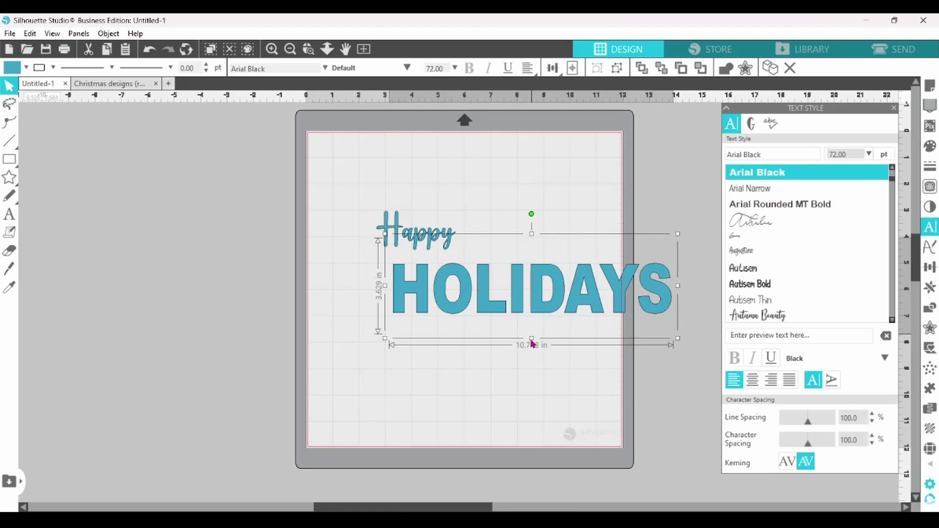
pyautogui.moveTo(678, 285); pyautogui.dragTo(621, 298)
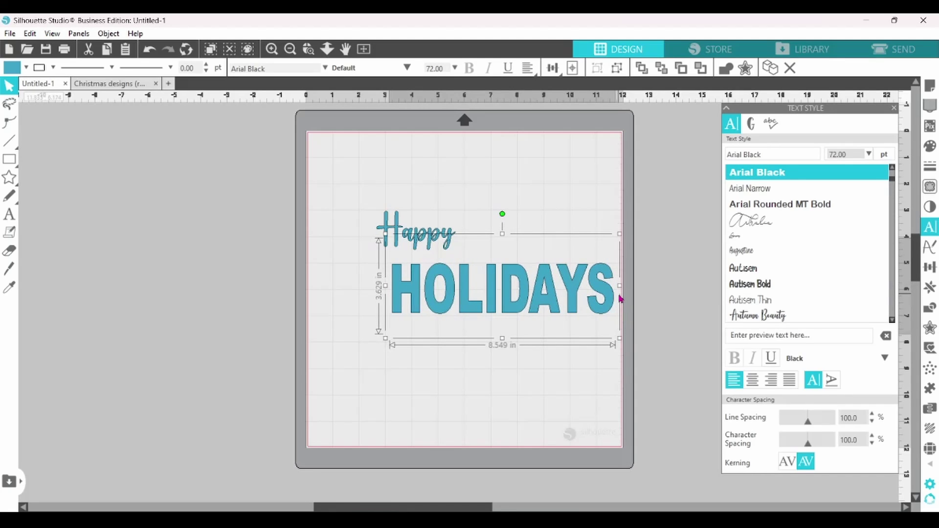
# Rotate Happy to 270° and place it vertically against the first letter of HOLIDAYS.
pyautogui.click(421, 235)
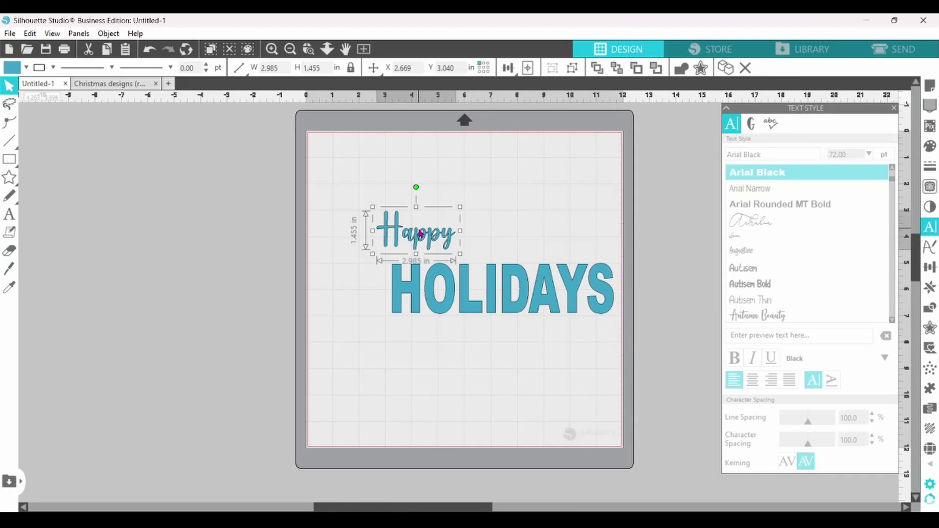
pyautogui.click(930, 268)
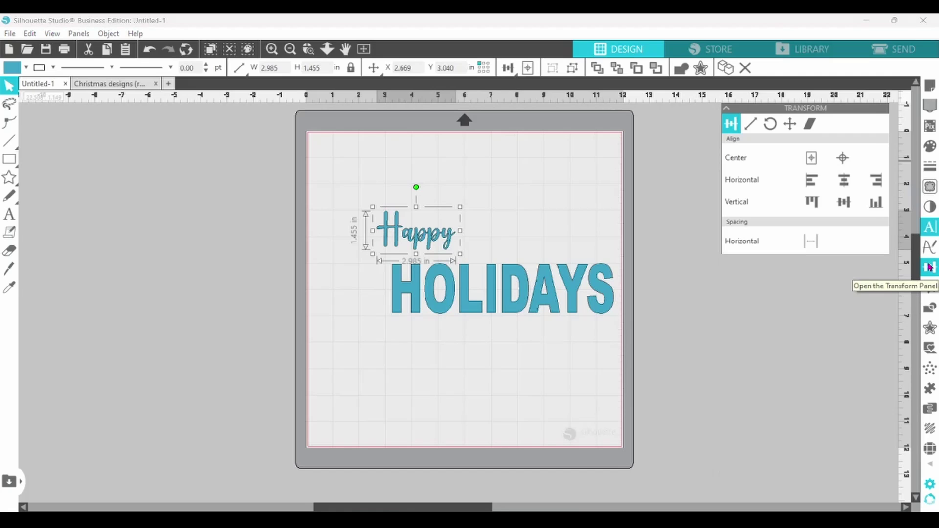
pyautogui.click(770, 124)
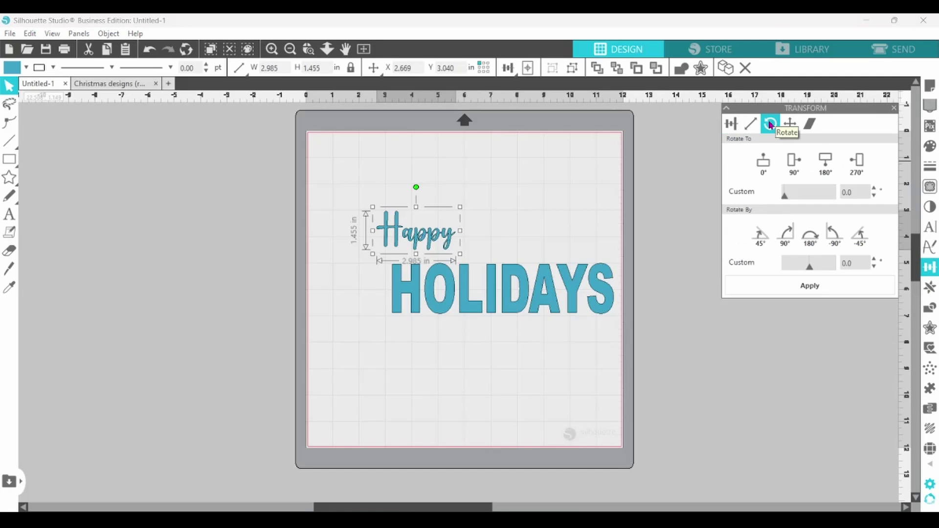
pyautogui.click(857, 161)
pyautogui.moveTo(433, 237); pyautogui.dragTo(394, 287)
# Enlarge HOLIDAYS to about 12.19 in wide and shift it to line up with the vertical Happy.
pyautogui.click(512, 292)
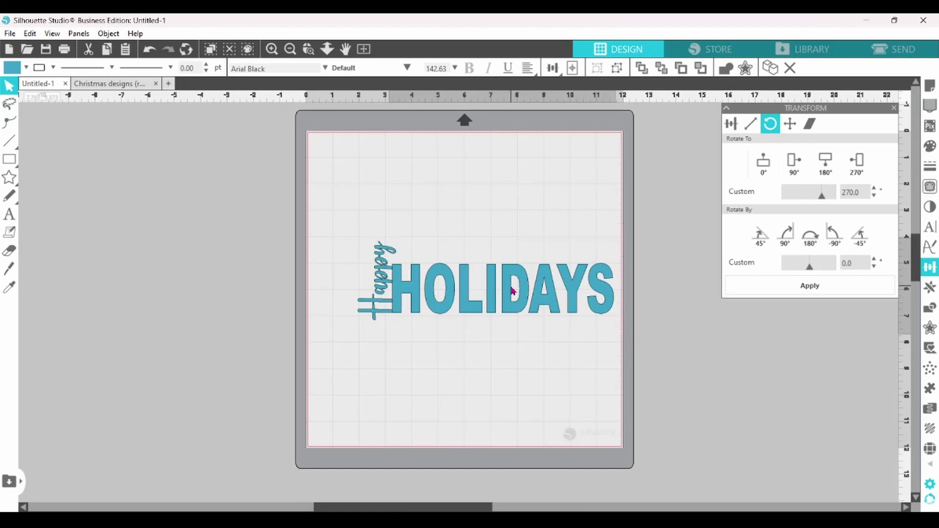
pyautogui.moveTo(620, 235); pyautogui.dragTo(707, 169)
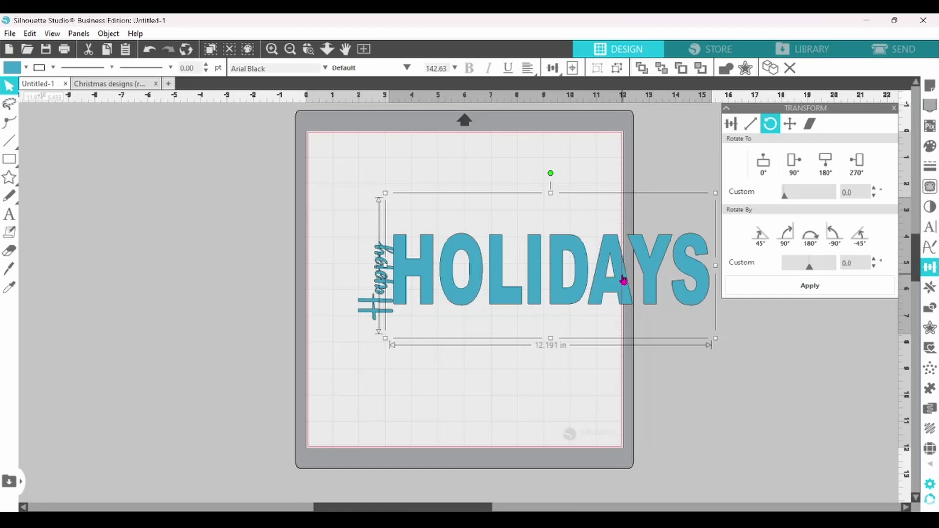
pyautogui.moveTo(624, 279); pyautogui.dragTo(622, 293)
# Select both texts and move them together about 4 in left, keeping Happy beside the first letter.
pyautogui.keyDown('shift'); pyautogui.click(383, 274); pyautogui.keyUp('shift')
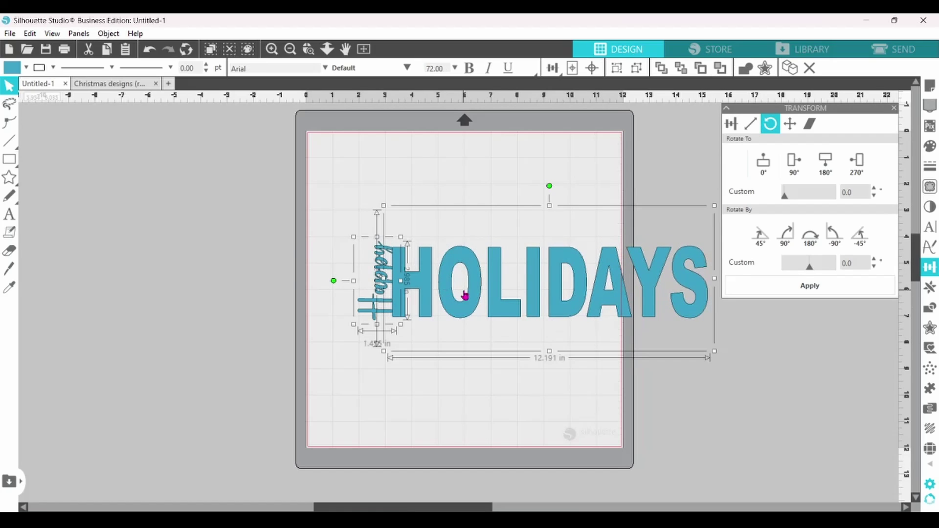
pyautogui.moveTo(463, 295); pyautogui.dragTo(357, 293)
pyautogui.click(631, 221)
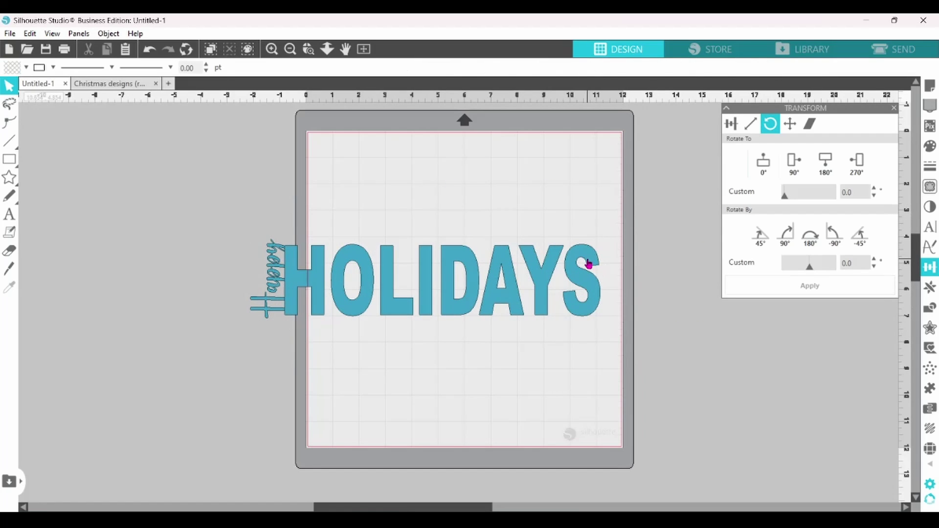
# Enlarge HOLIDAYS to about 14.48 in wide and reposition its H partly under Happy.
pyautogui.click(594, 262)
pyautogui.moveTo(609, 202); pyautogui.dragTo(665, 168)
pyautogui.moveTo(643, 280); pyautogui.dragTo(639, 281)
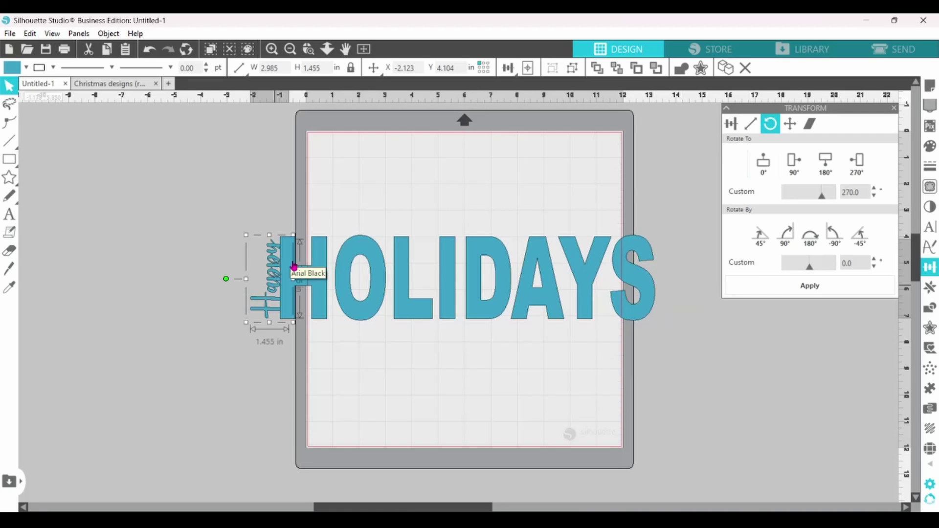
# Create a 0.035 in rounded-corner offset around Happy and group the offset pieces.
pyautogui.click(701, 69)
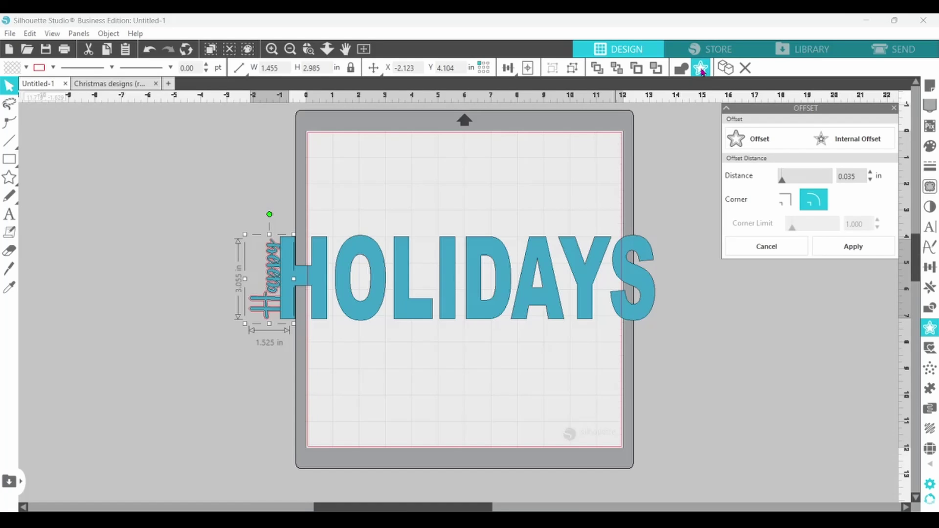
pyautogui.click(830, 248)
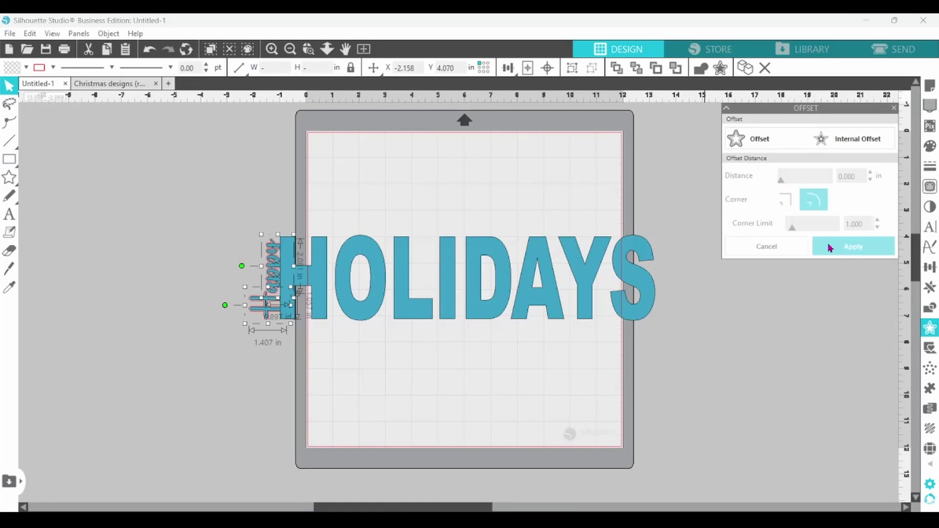
pyautogui.rightClick(262, 233)
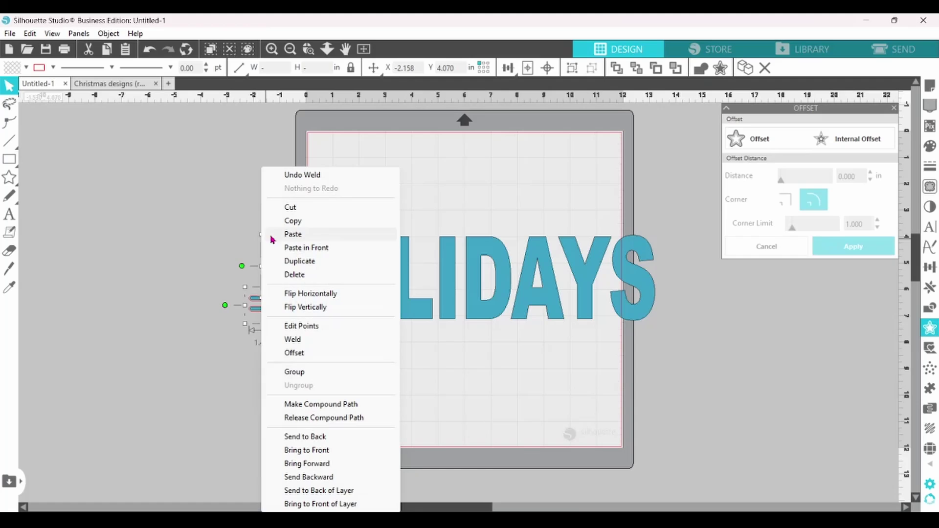
pyautogui.click(284, 373)
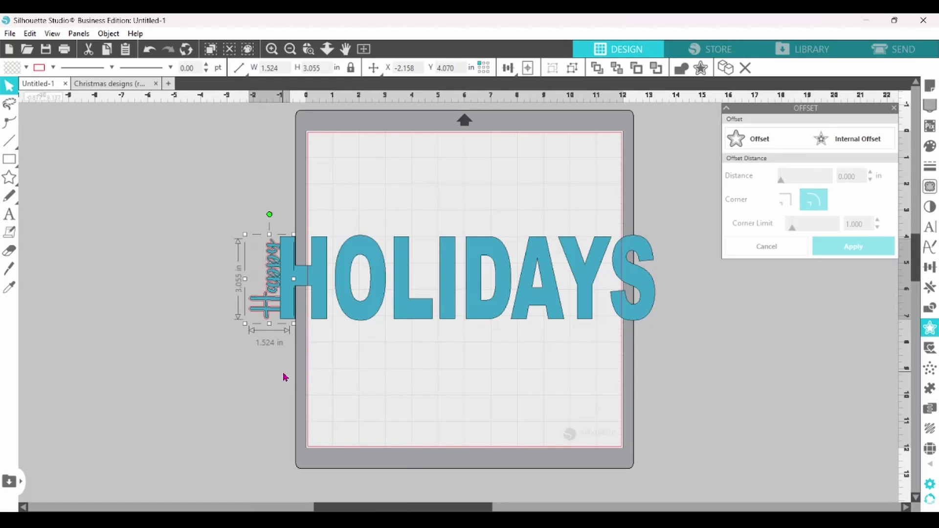
# Subtract the Happy offset, brought to the front, from HOLIDAYS and group the resulting letters.
pyautogui.rightClick(245, 233)
pyautogui.click(288, 451)
pyautogui.keyDown('shift'); pyautogui.click(356, 318); pyautogui.keyUp('shift')
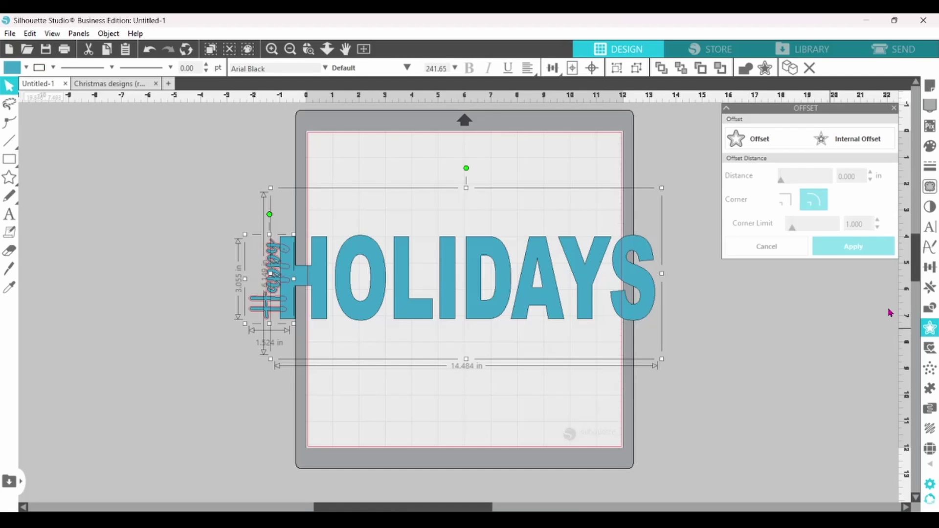
pyautogui.click(930, 308)
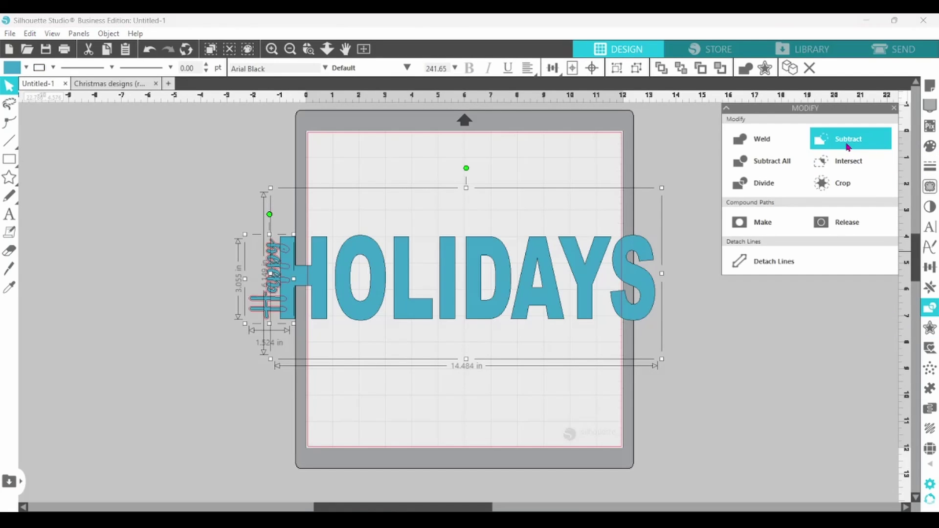
pyautogui.click(849, 146)
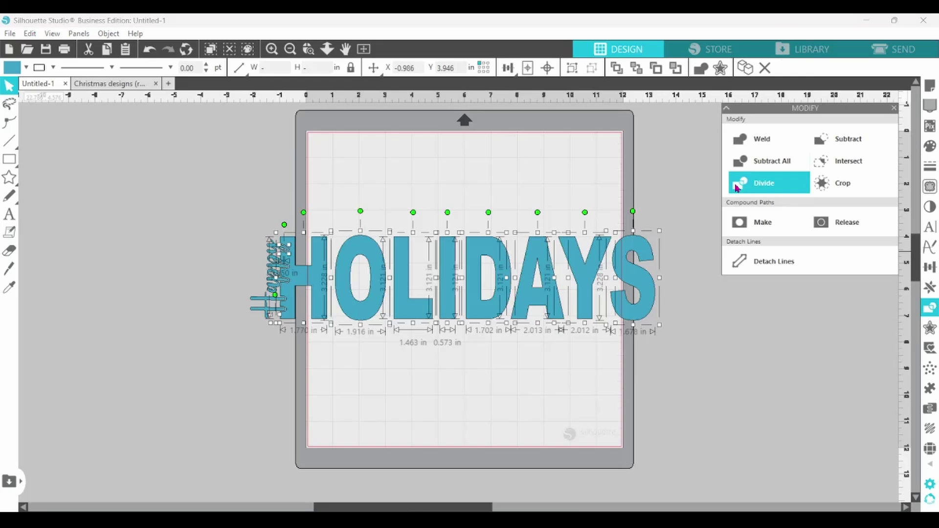
pyautogui.rightClick(659, 231)
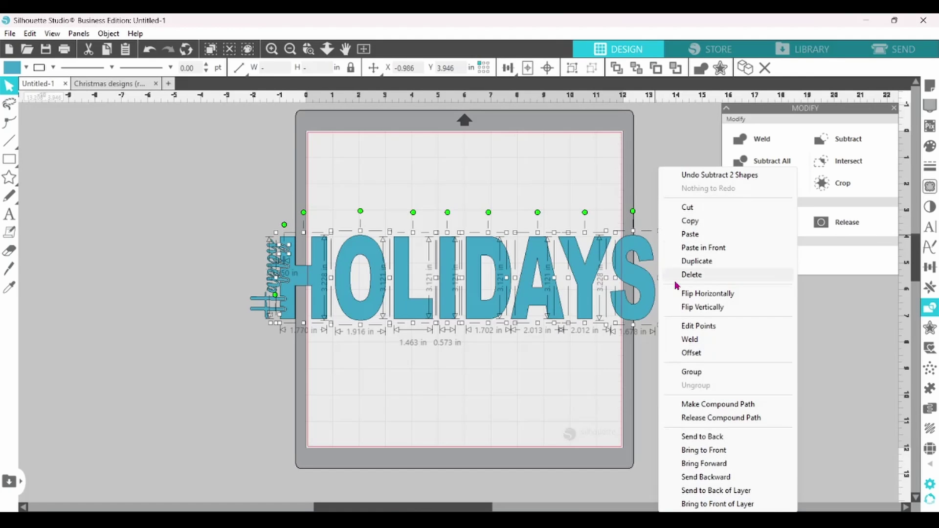
pyautogui.click(692, 372)
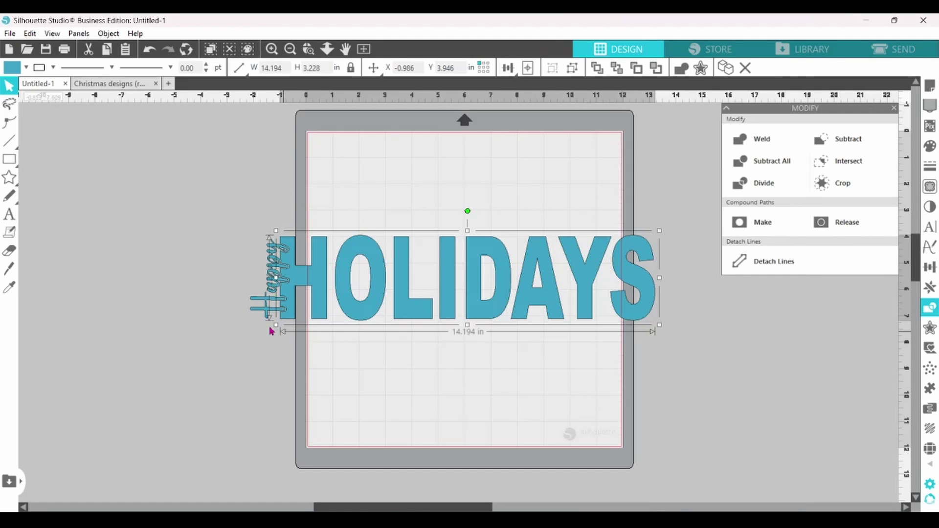
# Fill Happy with green and HOLIDAYS with red.
pyautogui.click(268, 309)
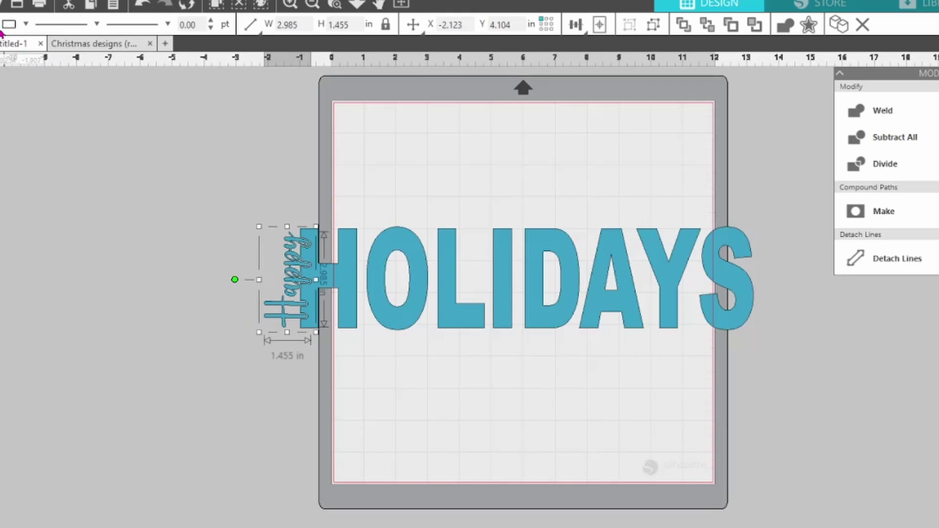
pyautogui.click(2, 34)
pyautogui.click(73, 98)
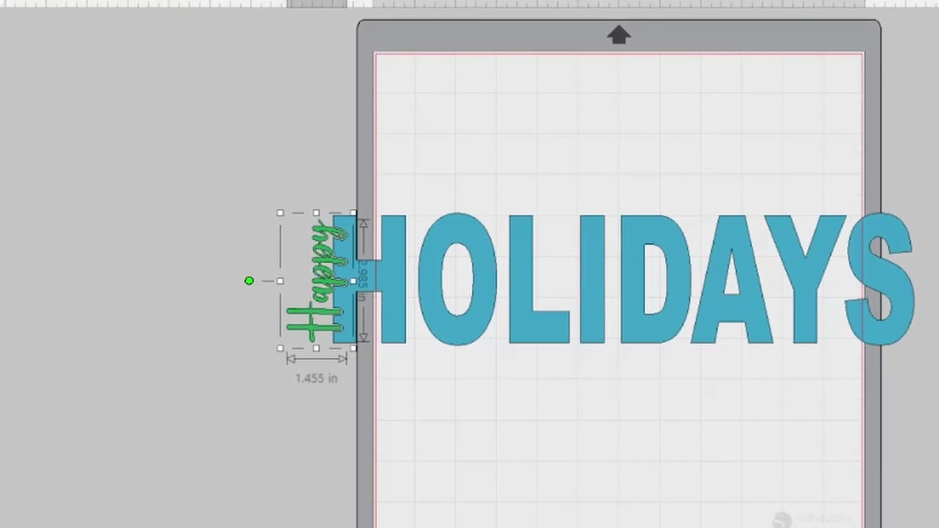
pyautogui.click(391, 292)
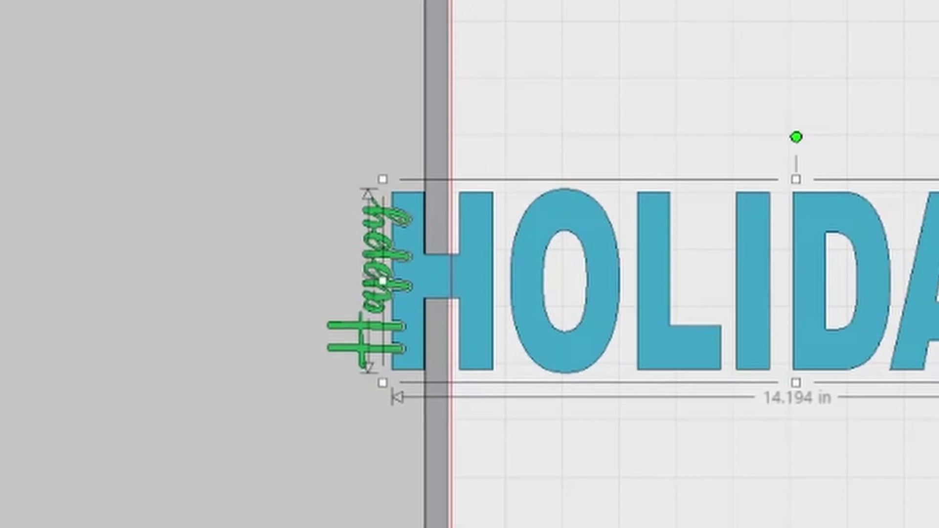
pyautogui.click(26, 68)
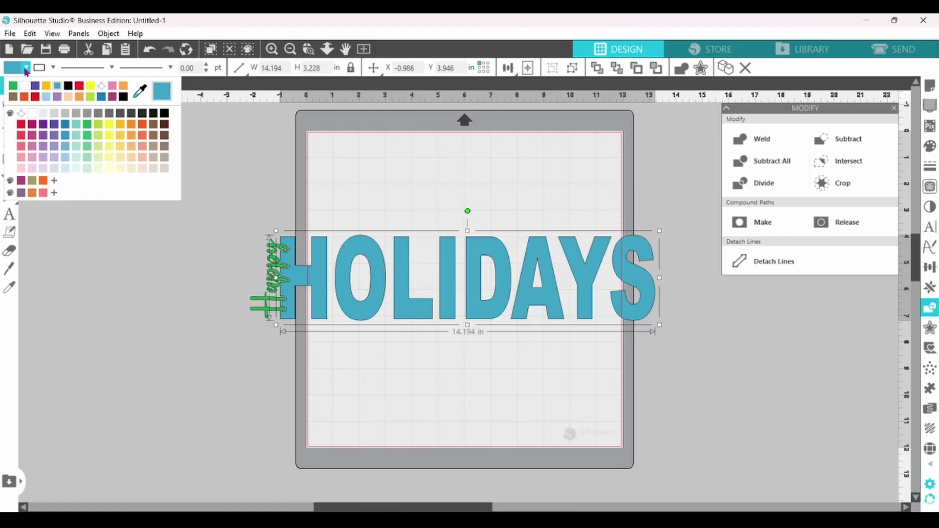
pyautogui.click(35, 96)
# Scale Happy and HOLIDAYS down together and place them within the upper part of the mat.
pyautogui.keyDown('shift'); pyautogui.click(270, 279); pyautogui.keyUp('shift')
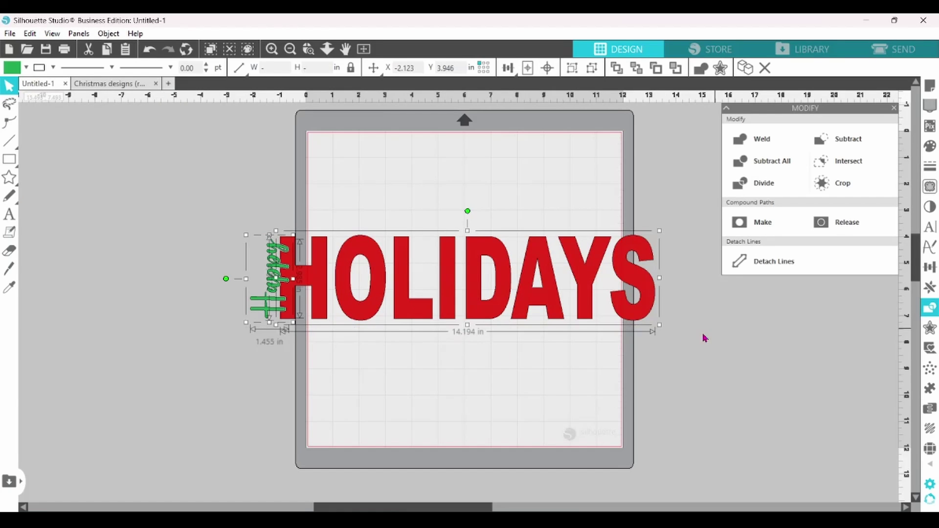
pyautogui.moveTo(659, 325); pyautogui.dragTo(583, 193)
pyautogui.click(587, 247)
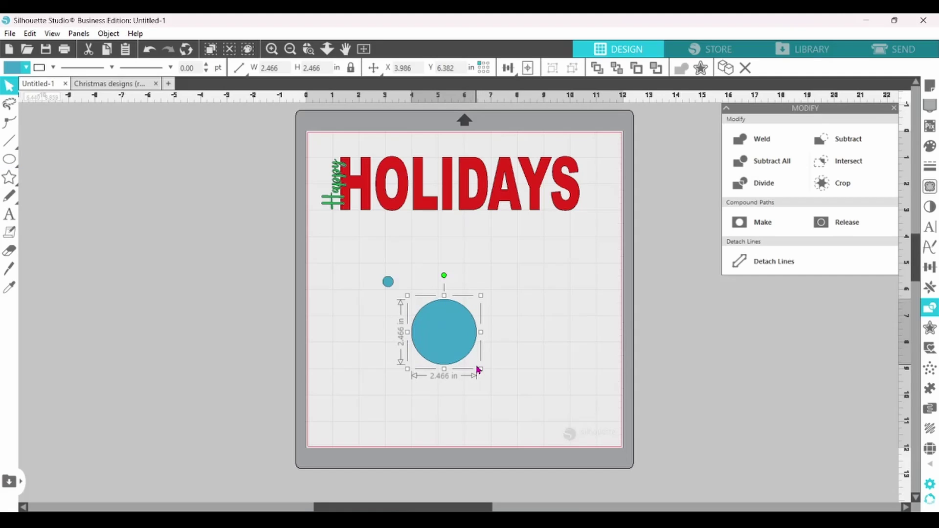
# Attach the small circle to the large circle's outline as an object-on-path replicate, starting at the outline's upper-left part.
pyautogui.click(932, 288)
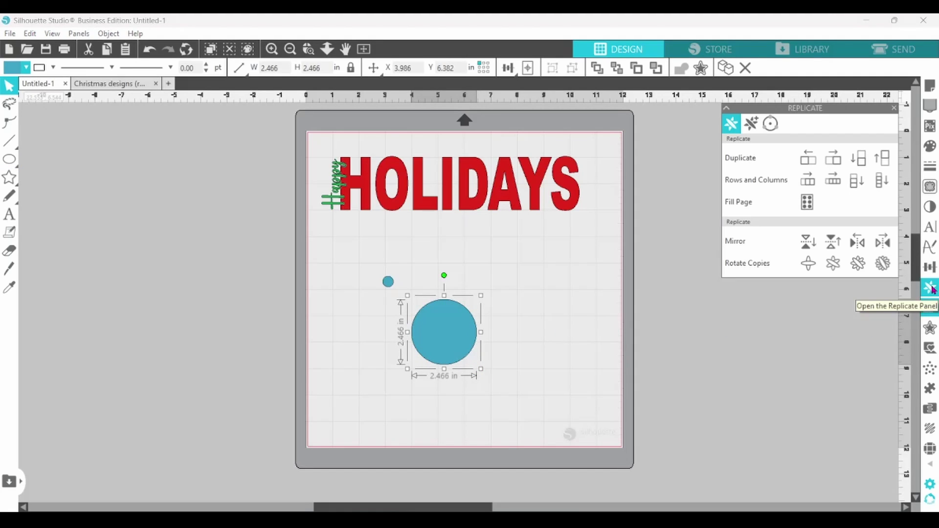
pyautogui.click(770, 126)
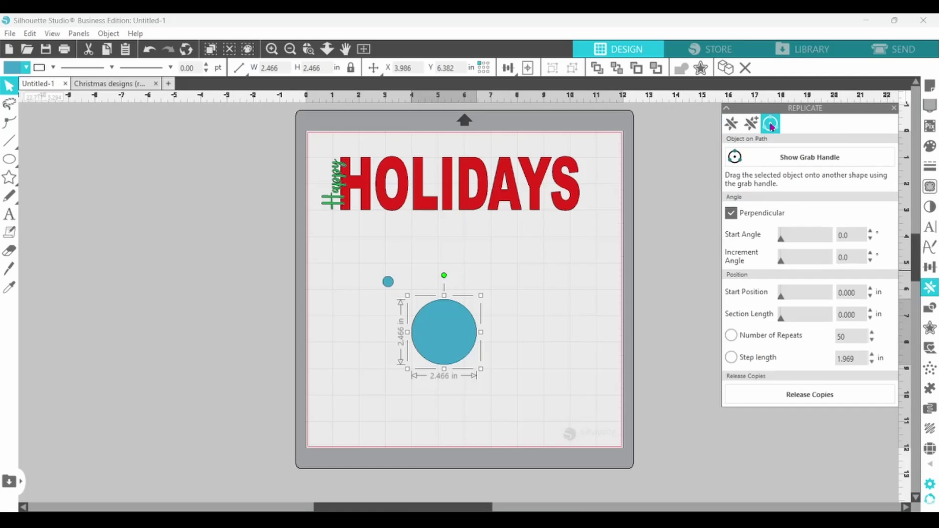
pyautogui.click(390, 285)
pyautogui.click(745, 159)
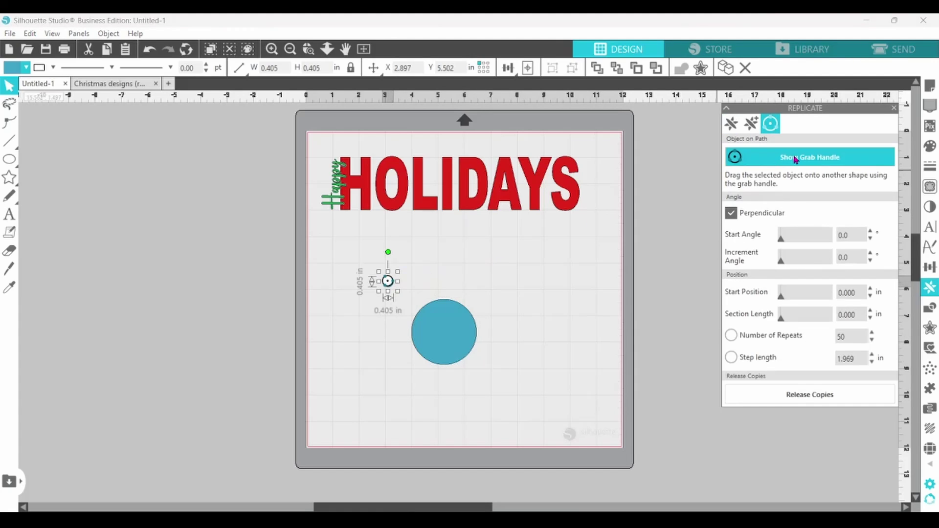
pyautogui.moveTo(388, 283); pyautogui.dragTo(422, 306)
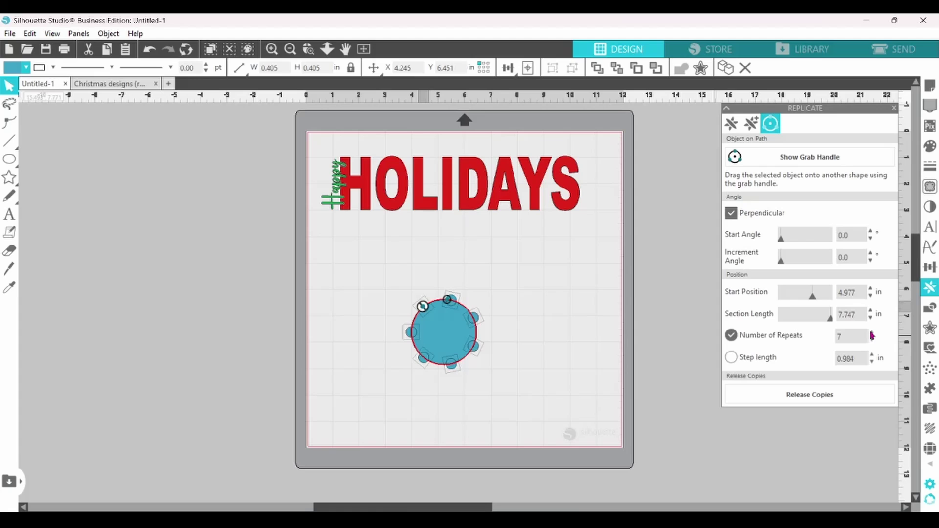
# Set the number of repeats along the circle to 11 and release the copies.
pyautogui.click(872, 334)
pyautogui.click(873, 334)
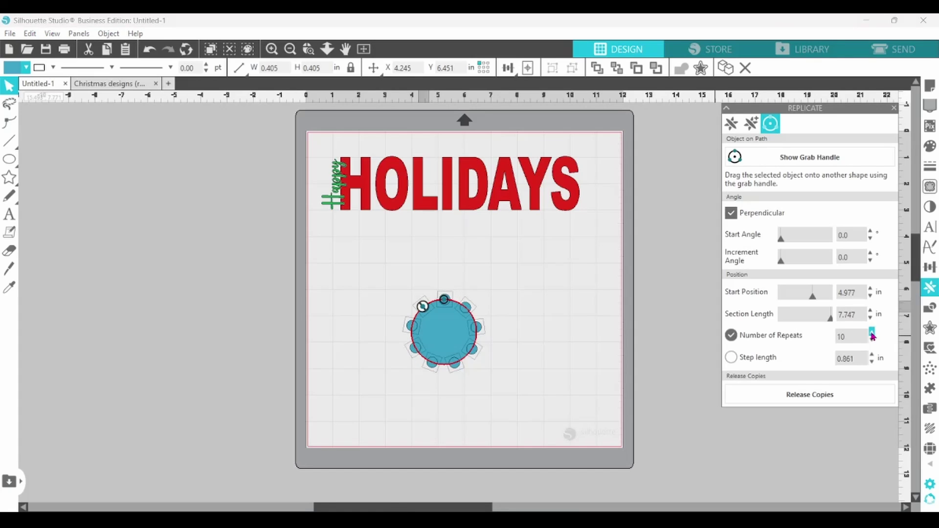
pyautogui.click(872, 335)
pyautogui.click(873, 335)
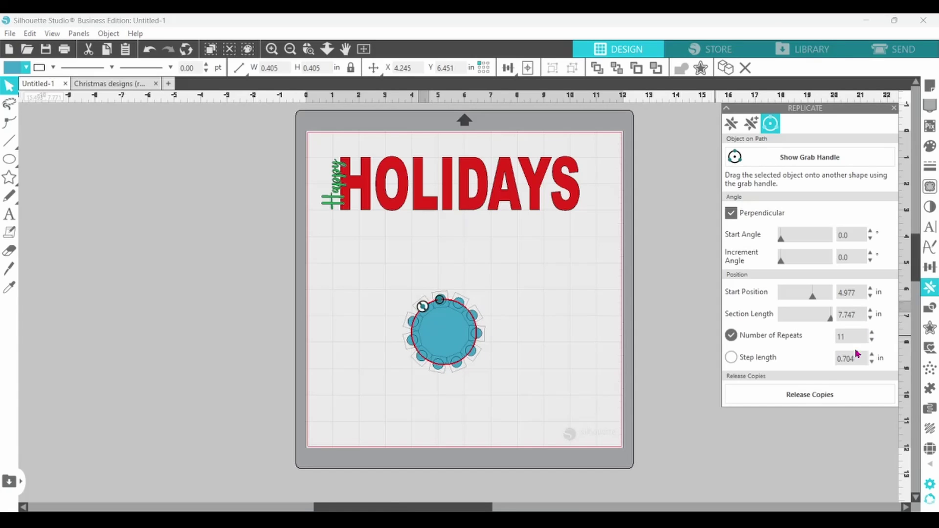
pyautogui.click(821, 399)
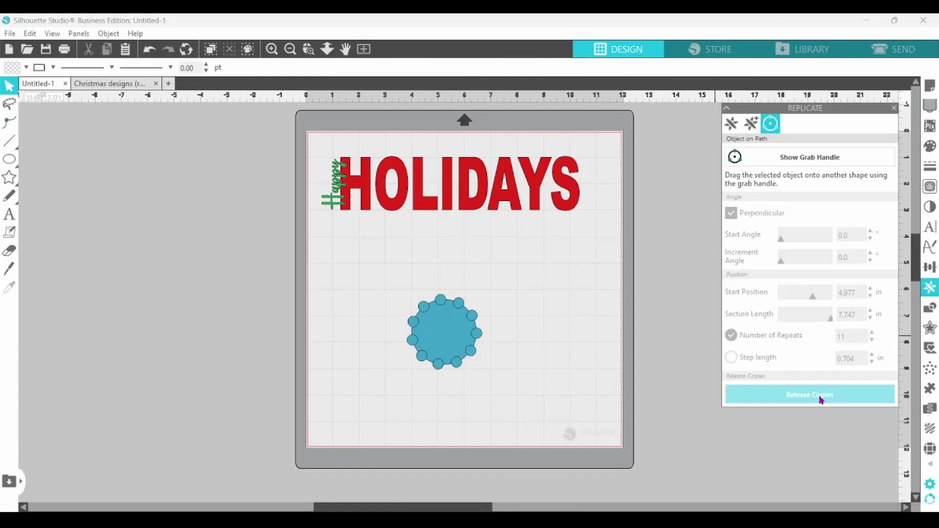
# Delete the large guide circle and group the ring of small circles.
pyautogui.click(448, 334)
pyautogui.rightClick(448, 334)
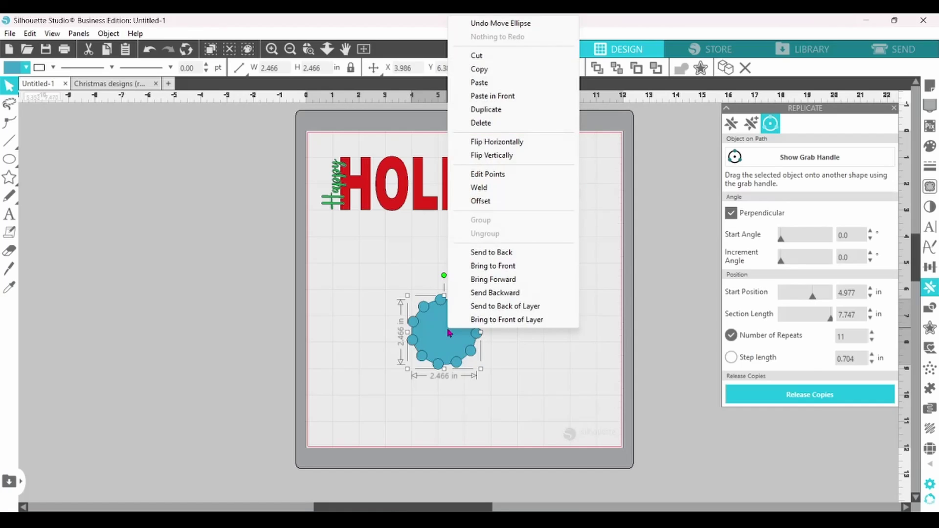
pyautogui.click(484, 122)
pyautogui.click(477, 351)
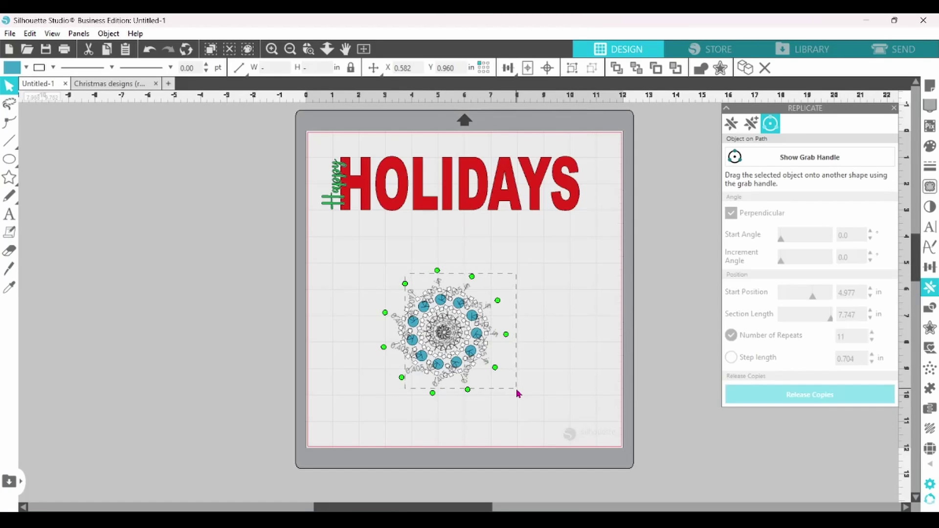
pyautogui.rightClick(477, 361)
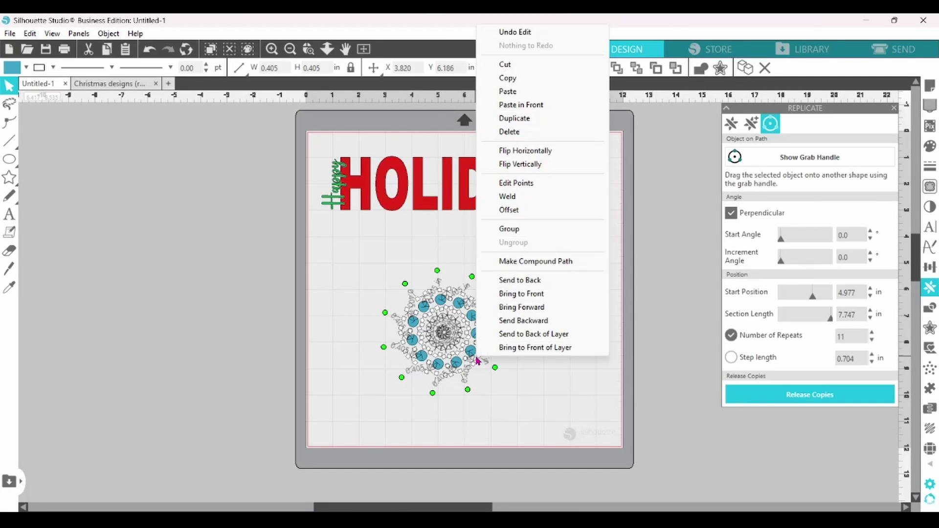
pyautogui.click(506, 229)
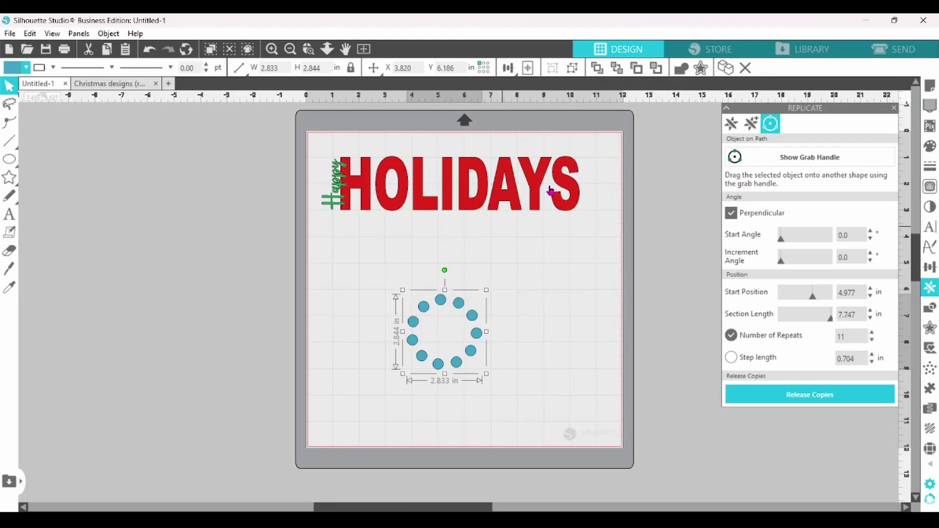
# Create a 0.185 in rounded-corner offset around the ring of small circles.
pyautogui.click(700, 69)
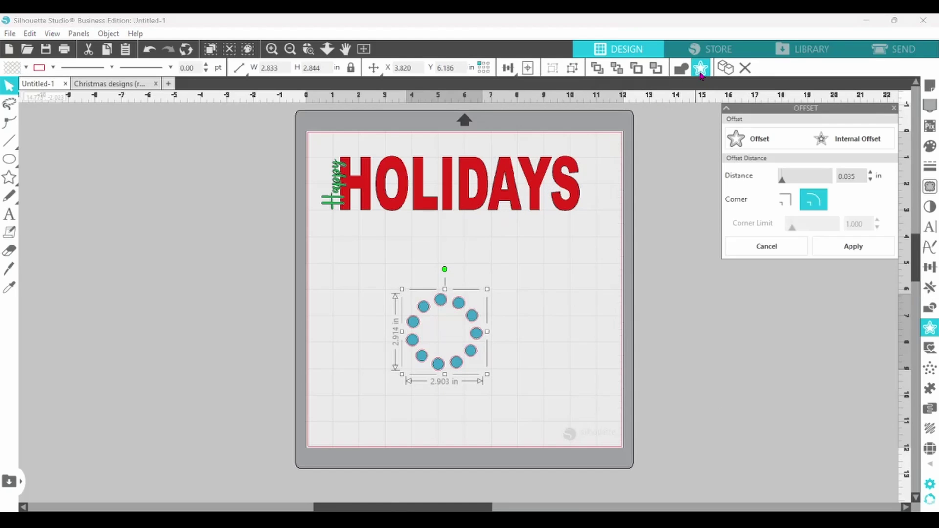
pyautogui.click(871, 174)
pyautogui.click(871, 173)
pyautogui.click(871, 174)
pyautogui.click(871, 174)
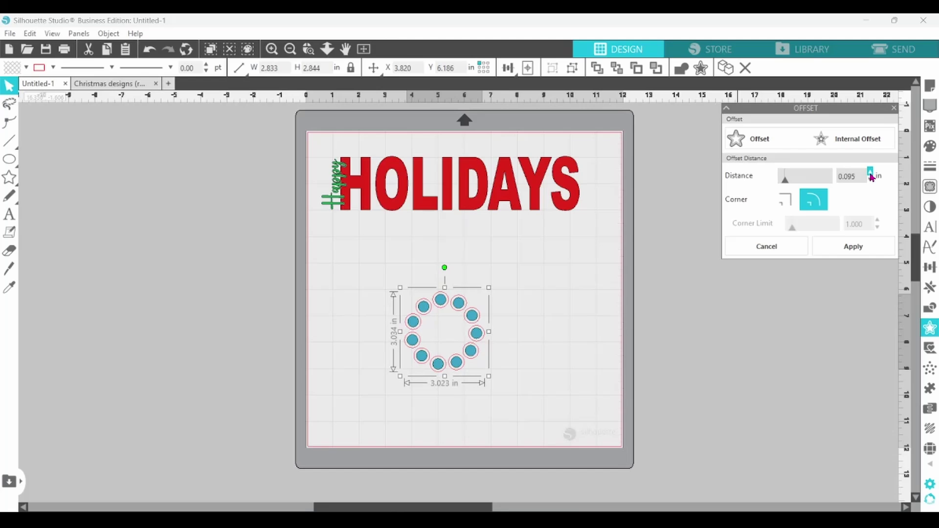
pyautogui.click(871, 174)
pyautogui.click(871, 173)
pyautogui.click(871, 174)
pyautogui.click(871, 174)
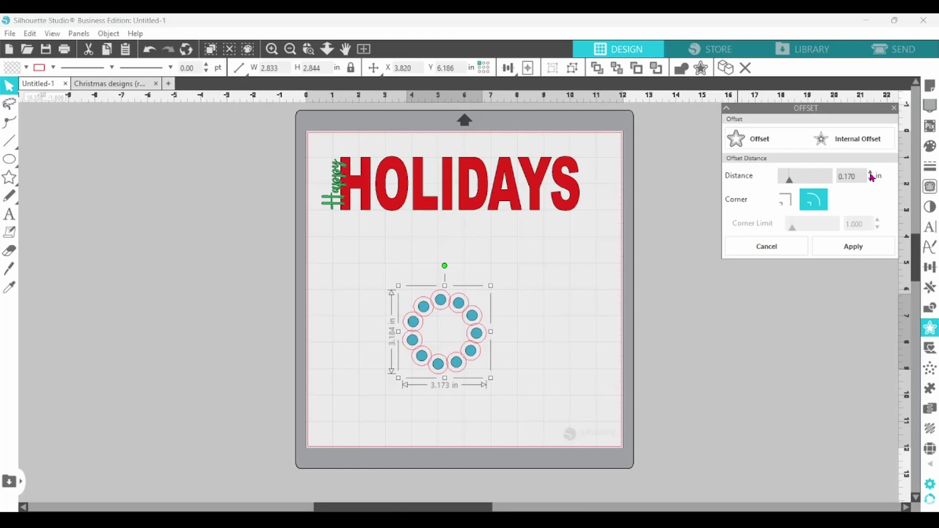
pyautogui.click(871, 173)
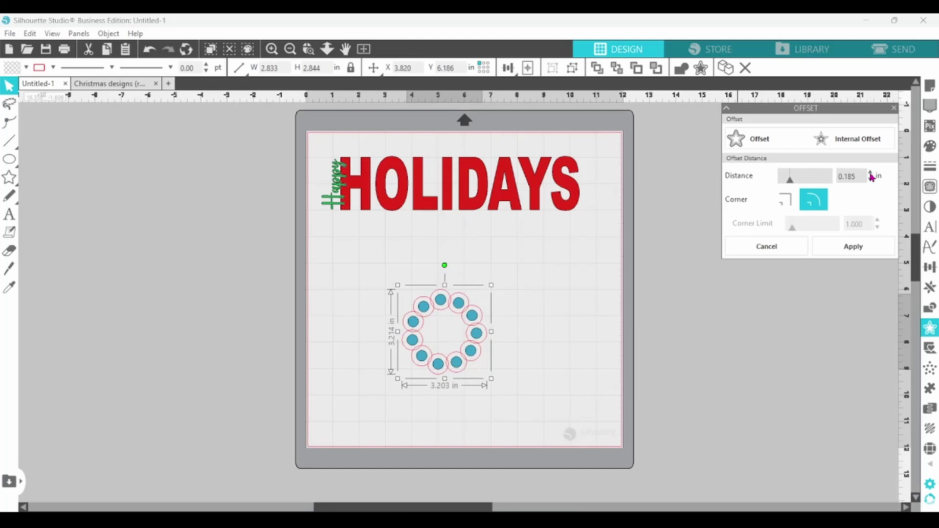
pyautogui.click(855, 254)
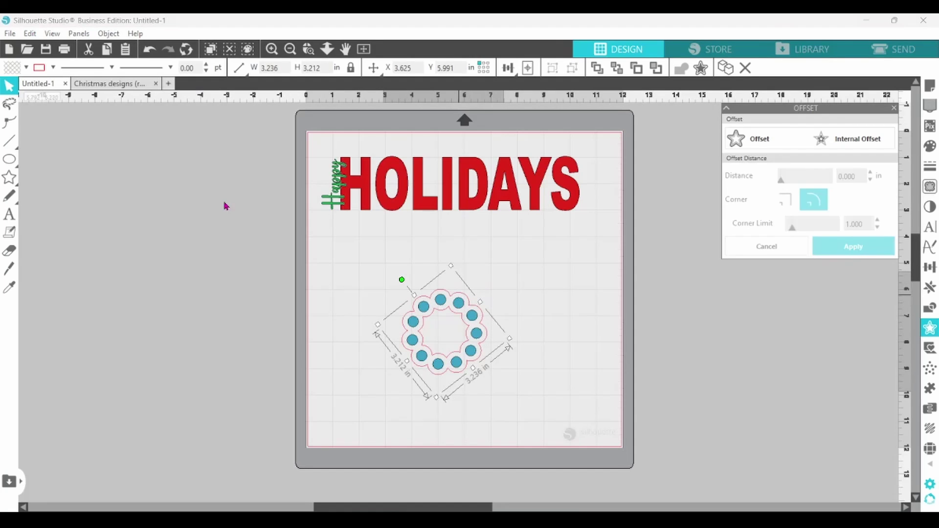
# Fill the ring's offset with green and the small circles with red.
pyautogui.click(26, 67)
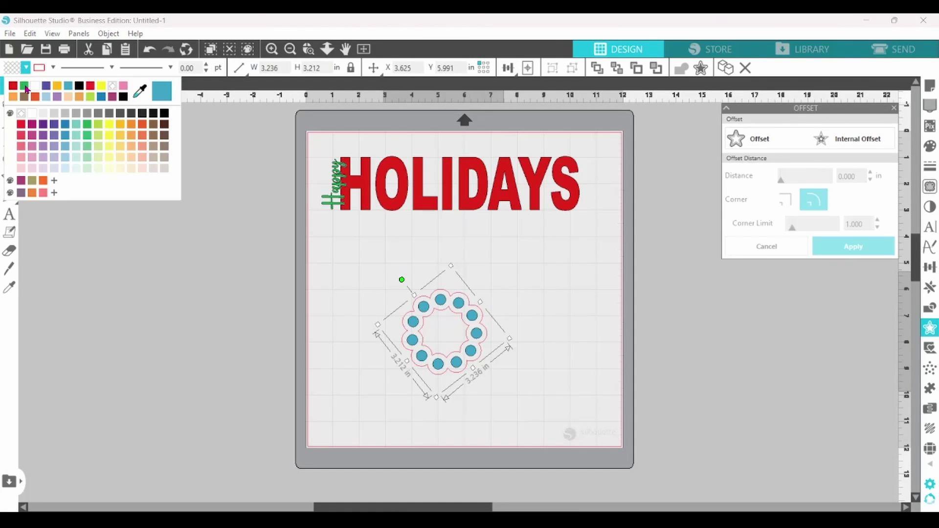
pyautogui.click(26, 87)
pyautogui.click(426, 314)
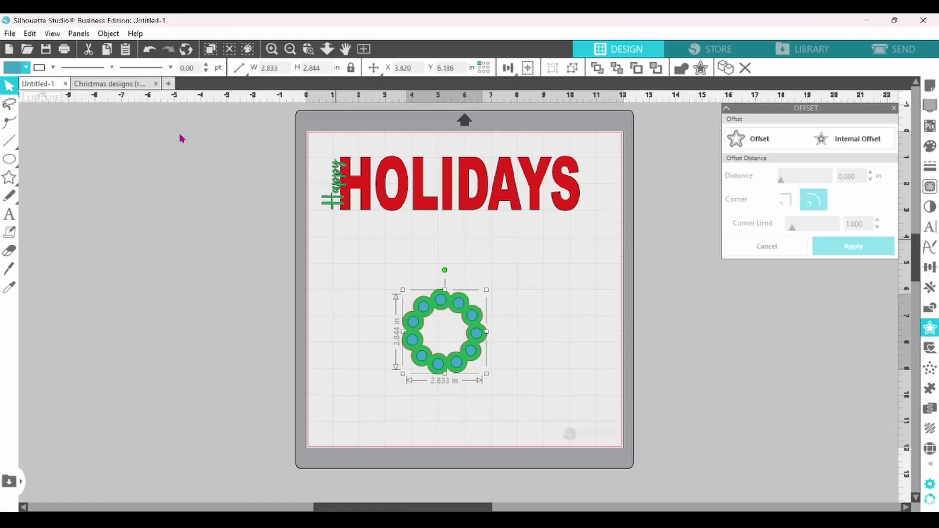
pyautogui.click(26, 67)
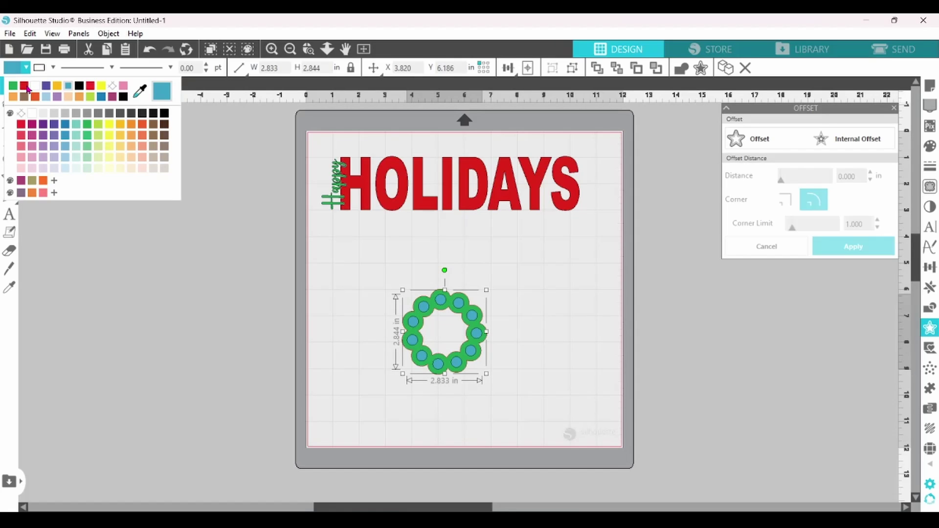
pyautogui.click(25, 87)
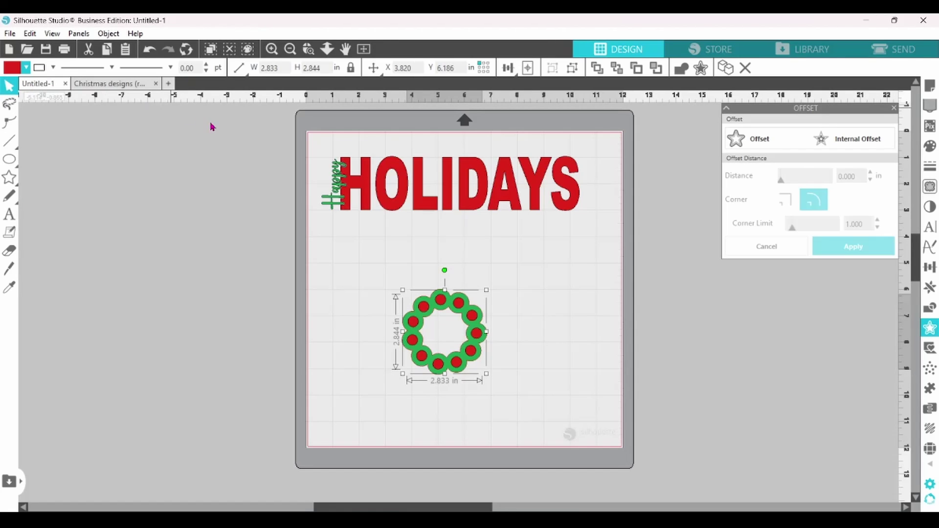
# Group the green offset and the red circles into one wreath.
pyautogui.moveTo(409, 282); pyautogui.dragTo(489, 377)
pyautogui.rightClick(487, 355)
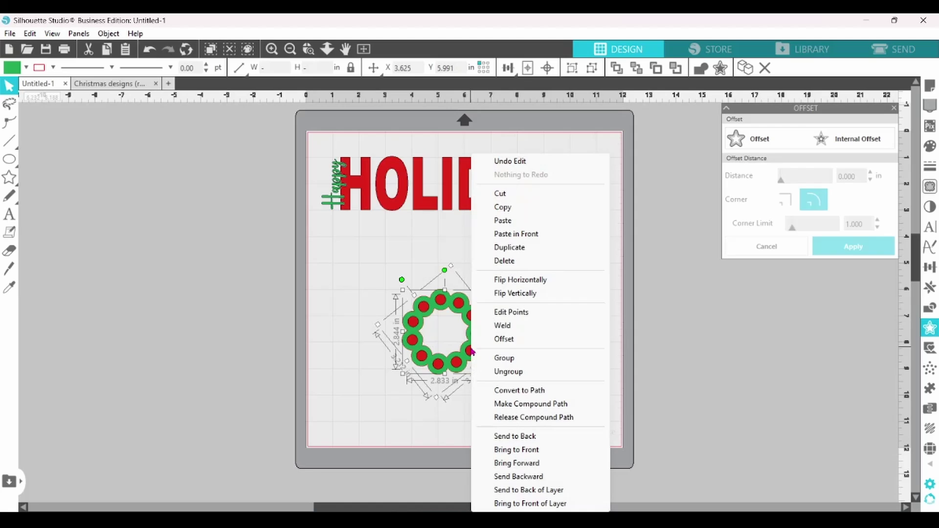
pyautogui.click(497, 357)
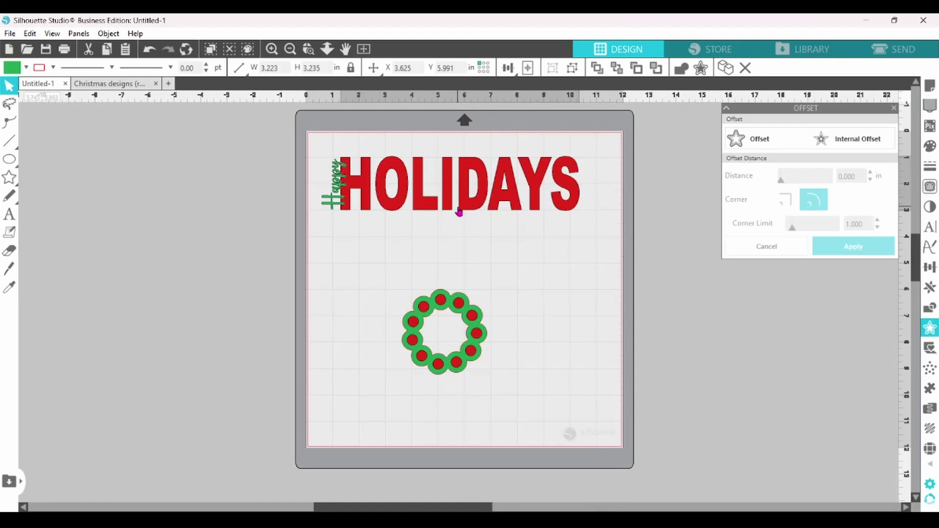
# Ungroup the HOLIDAYS letters and move the O off the mat.
pyautogui.rightClick(459, 211)
pyautogui.click(495, 373)
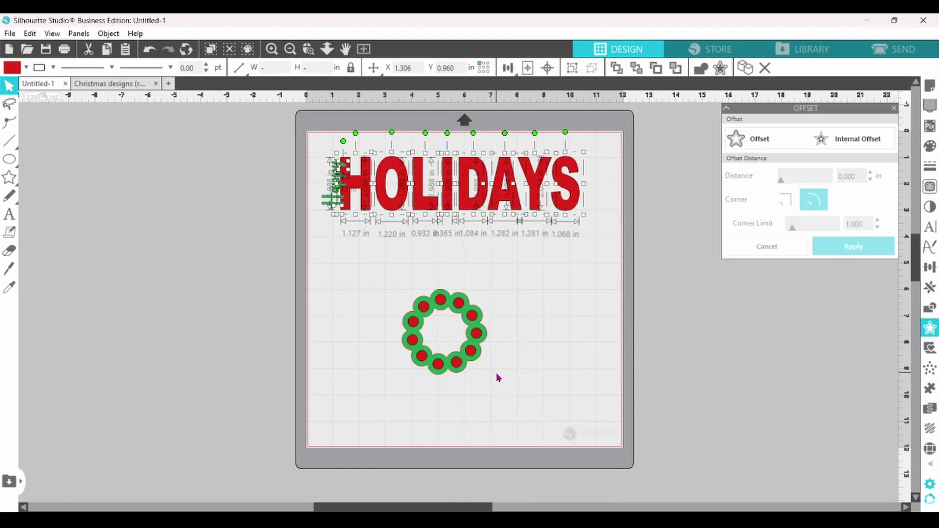
pyautogui.click(524, 327)
pyautogui.moveTo(428, 193); pyautogui.dragTo(237, 181)
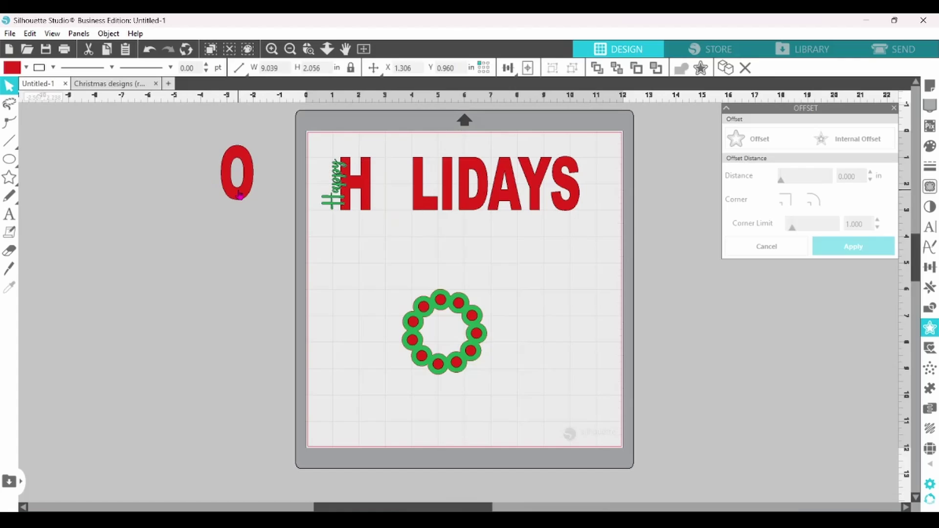
# Place the wreath in the O's gap between H and L and scale it down to the height of the letters.
pyautogui.moveTo(440, 299); pyautogui.dragTo(396, 158)
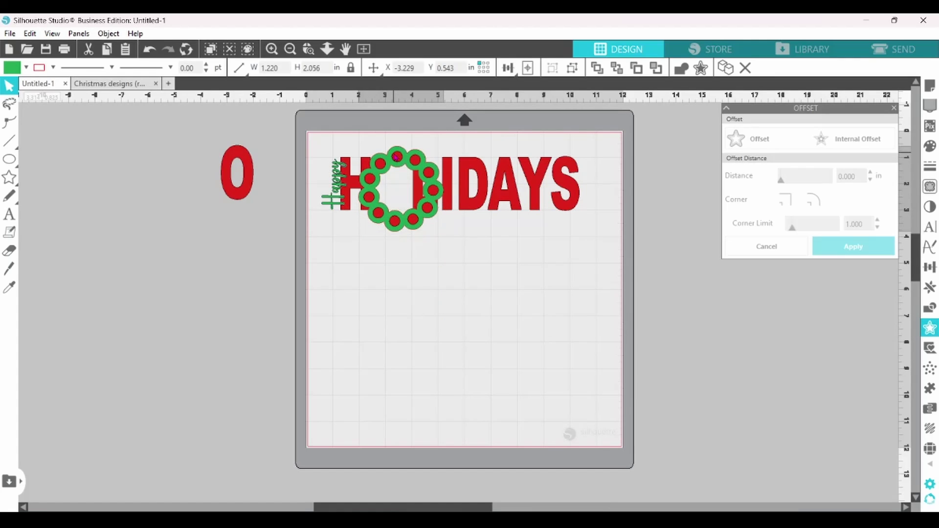
pyautogui.click(396, 158)
pyautogui.moveTo(448, 235); pyautogui.dragTo(409, 210)
pyautogui.click(420, 243)
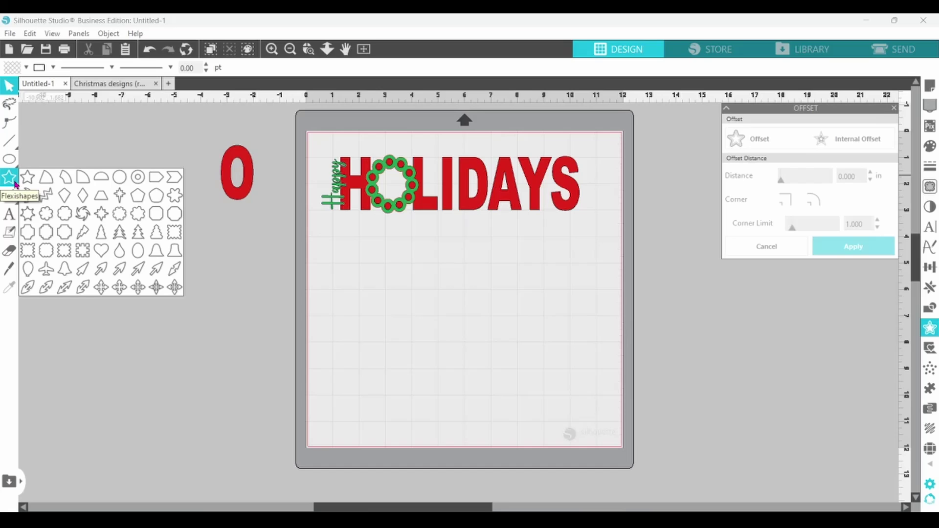
# Draw a Christmas tree flexishape beside the mat with fewer branch tiers, narrowed to about 2.27 in wide and 2.58 in high.
pyautogui.click(138, 233)
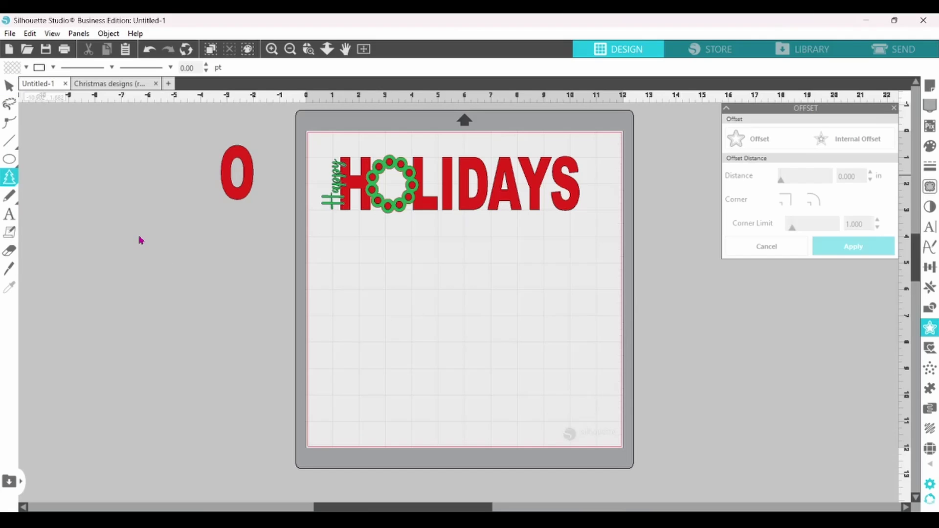
pyautogui.moveTo(140, 240)
pyautogui.mouseDown()
pyautogui.moveTo(141, 306)
pyautogui.moveTo(180, 308)
pyautogui.mouseUp()
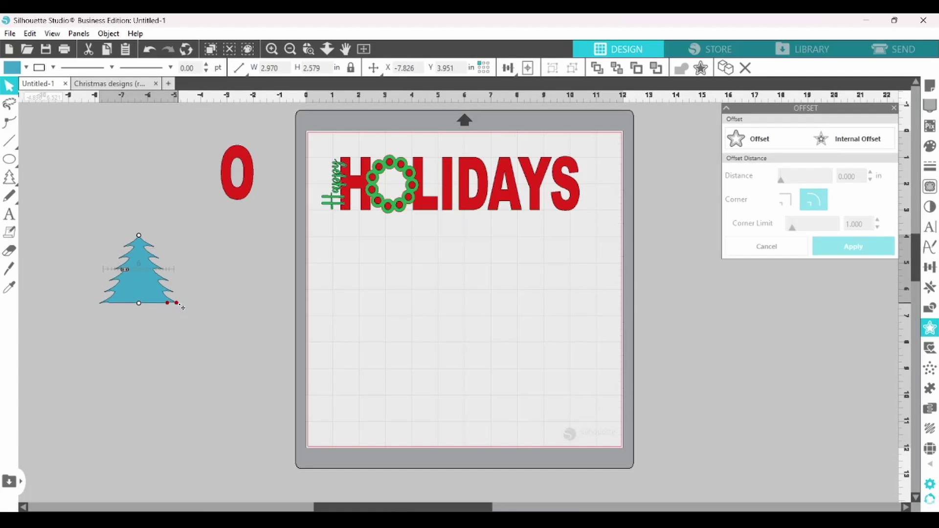
pyautogui.moveTo(130, 273); pyautogui.dragTo(120, 276)
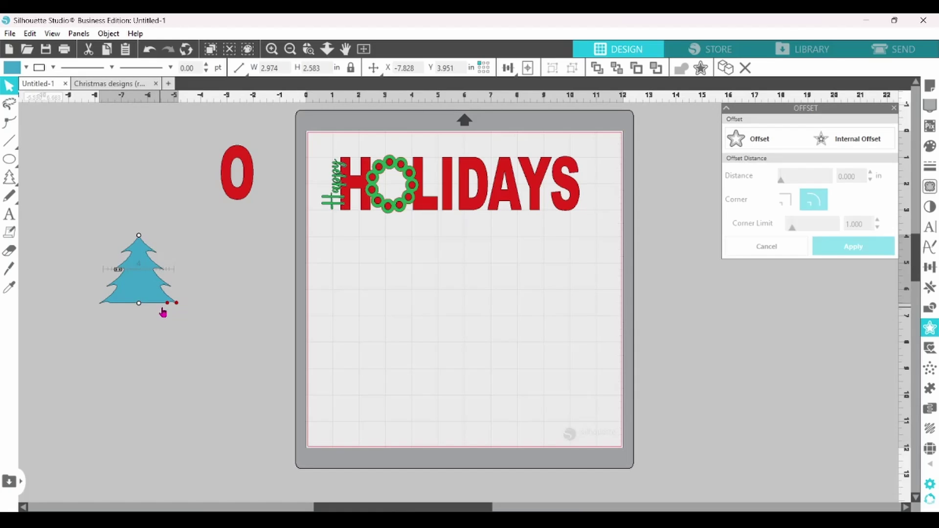
pyautogui.moveTo(168, 307); pyautogui.dragTo(162, 307)
# Convert the tree to a path and fill it with green.
pyautogui.rightClick(140, 291)
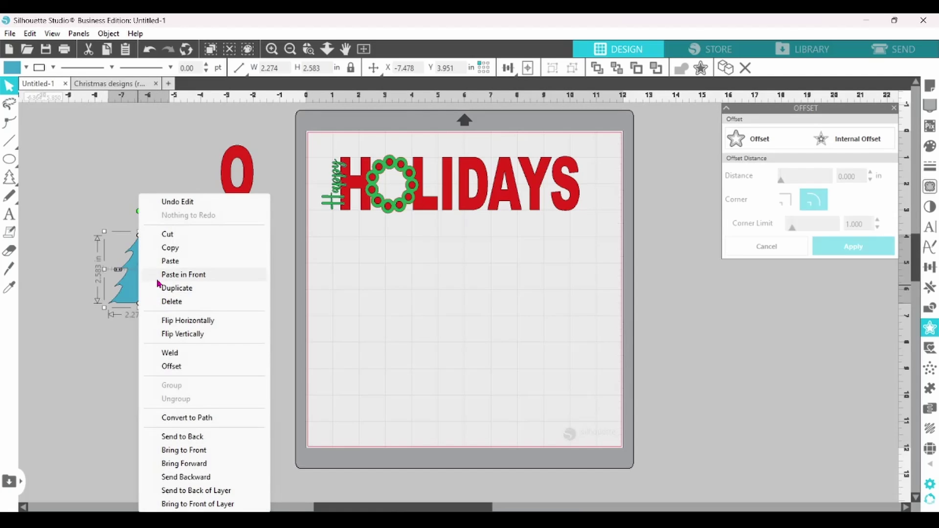
pyautogui.click(166, 420)
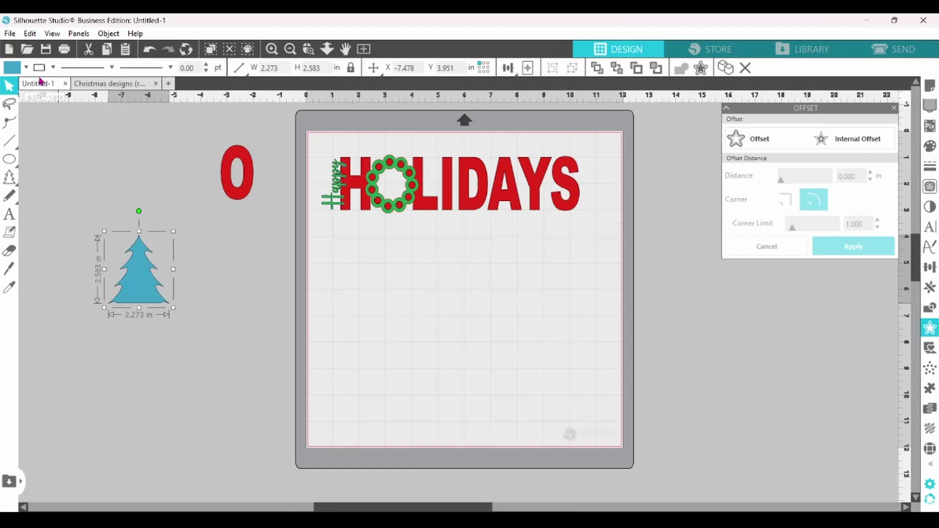
pyautogui.click(27, 69)
pyautogui.click(26, 90)
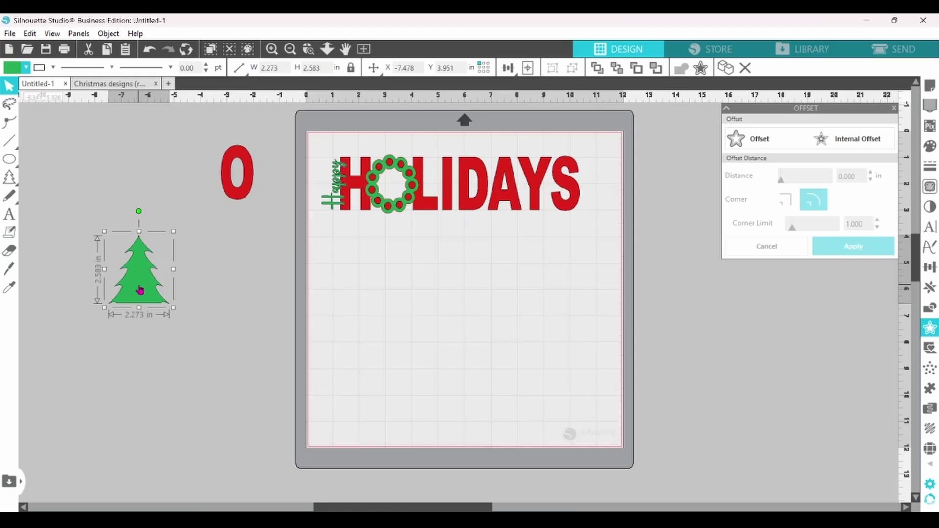
# Move the letter A off the mat and place the green tree in its gap between D and Y.
pyautogui.moveTo(140, 291); pyautogui.dragTo(500, 287)
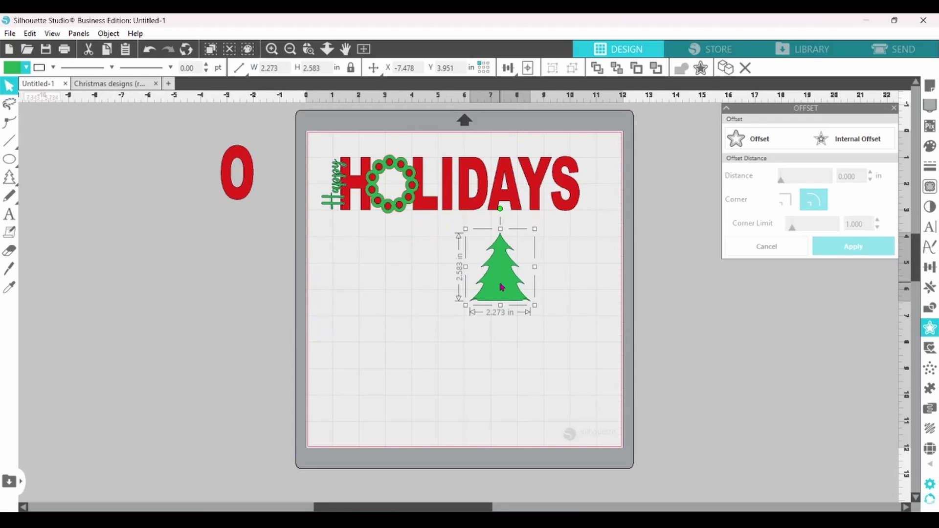
pyautogui.moveTo(495, 195); pyautogui.dragTo(234, 180)
pyautogui.click(283, 191)
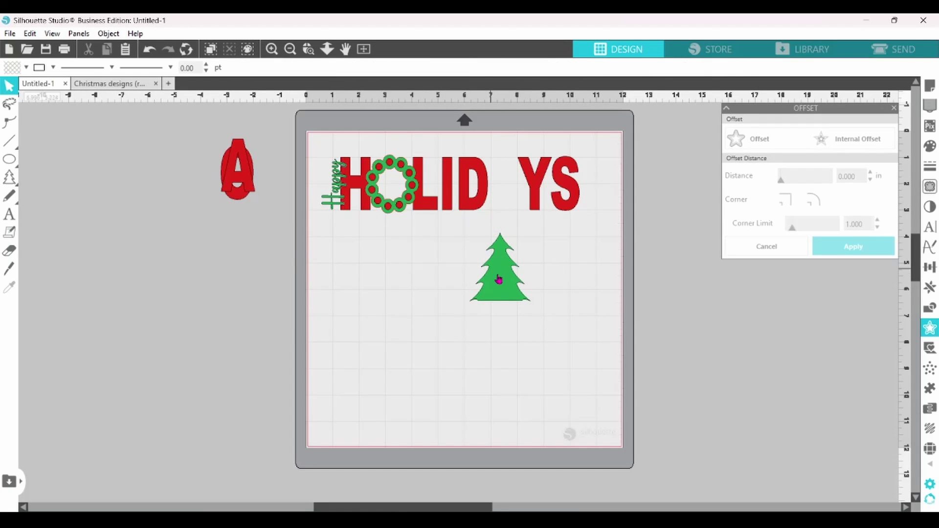
pyautogui.moveTo(499, 279); pyautogui.dragTo(506, 191)
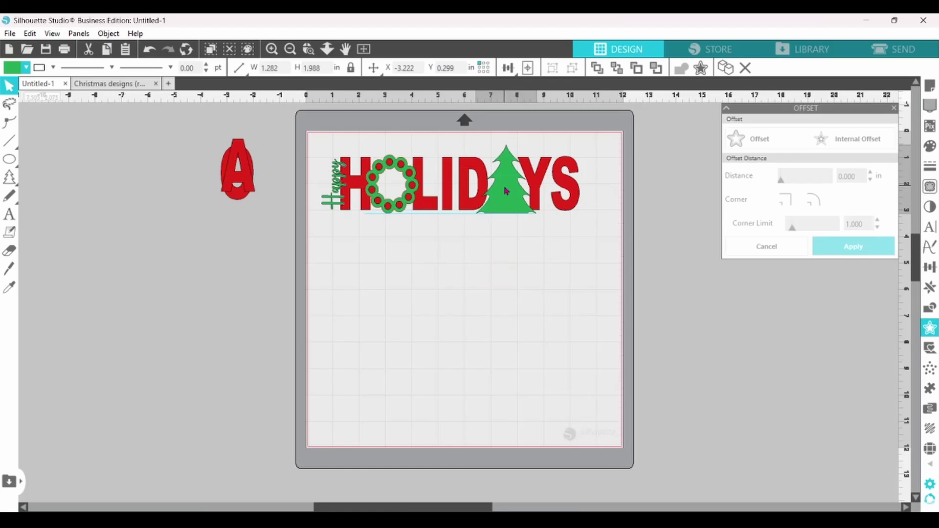
# Resize the Christmas tree to about 2.44 in wide and 2.14 in high and align it with the HOLIDAYS letters.
pyautogui.click(516, 181)
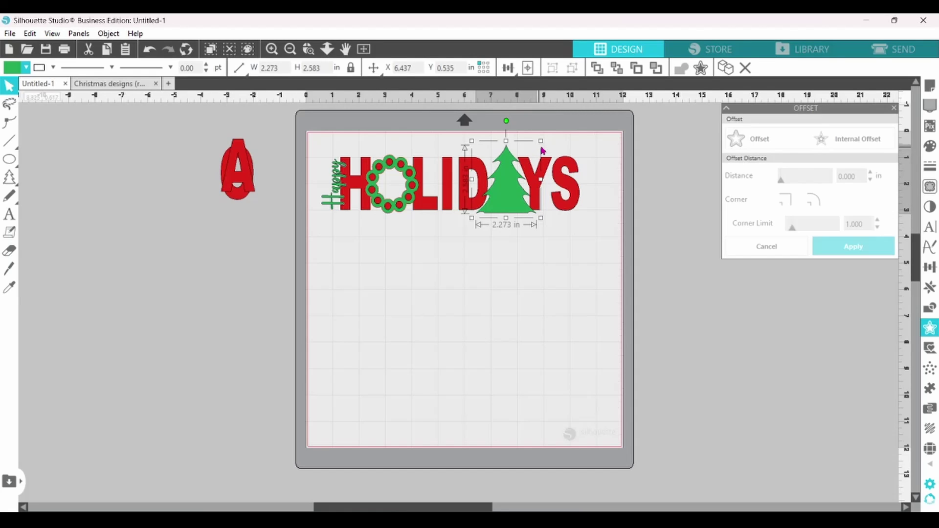
pyautogui.moveTo(506, 141); pyautogui.dragTo(510, 153)
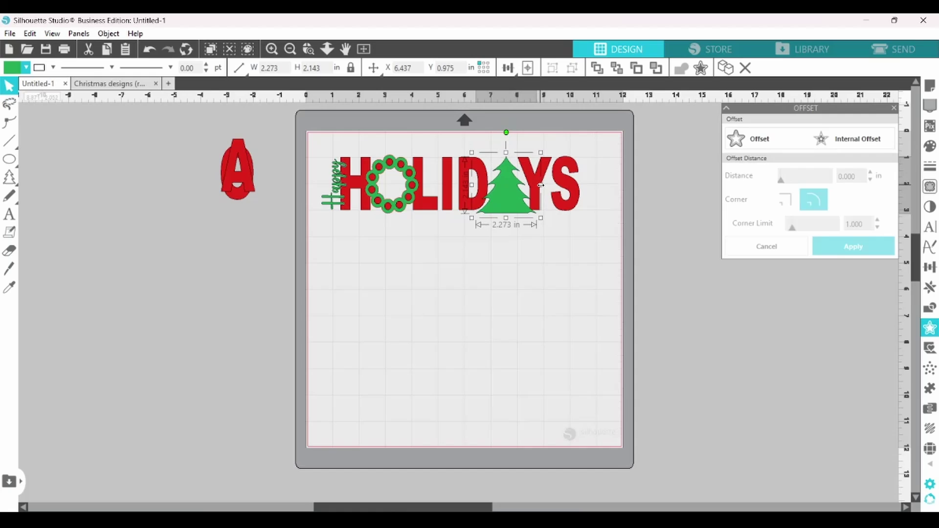
pyautogui.moveTo(541, 185); pyautogui.dragTo(546, 185)
pyautogui.moveTo(510, 211); pyautogui.dragTo(509, 210)
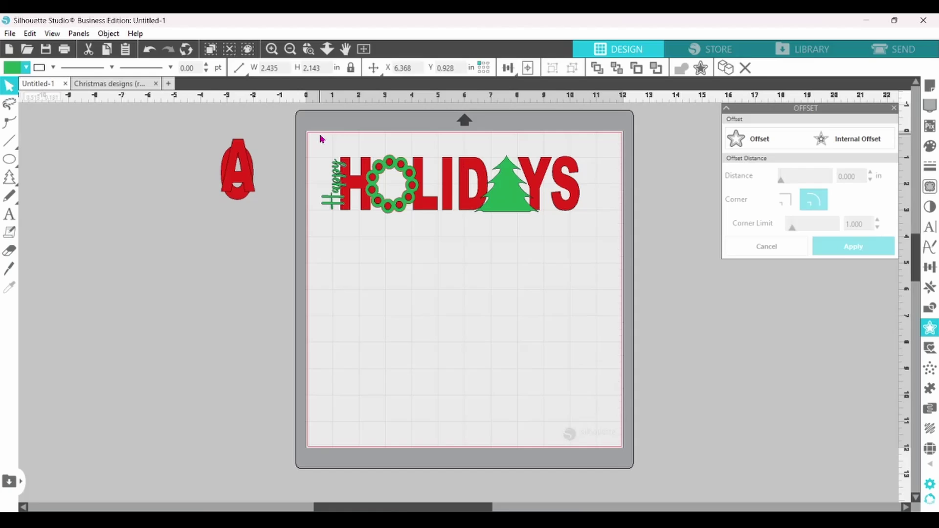
# Group all the pieces of the Happy HOLIDAYS design on the mat.
pyautogui.moveTo(321, 139); pyautogui.dragTo(558, 202)
pyautogui.rightClick(558, 202)
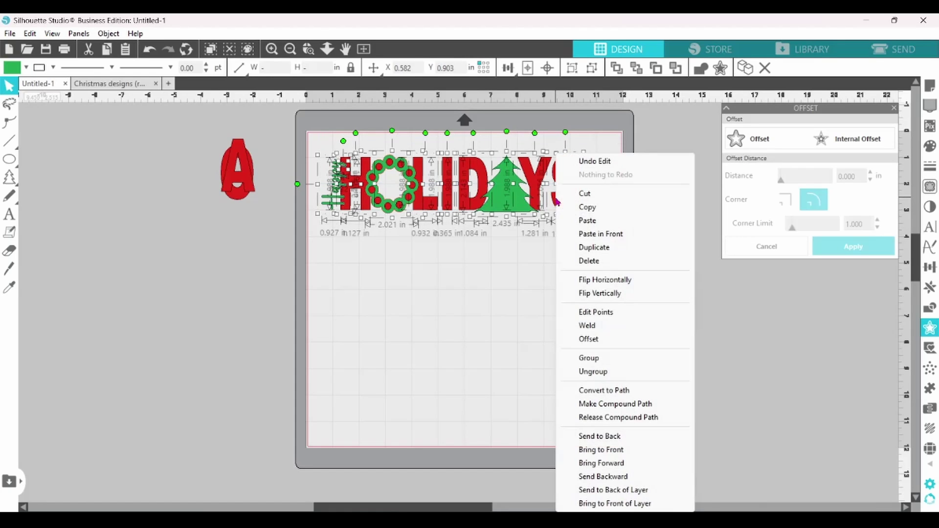
pyautogui.click(590, 359)
# Delete the leftover O and A letters beside the mat and move the grouped design off the mat into that area.
pyautogui.click(233, 170)
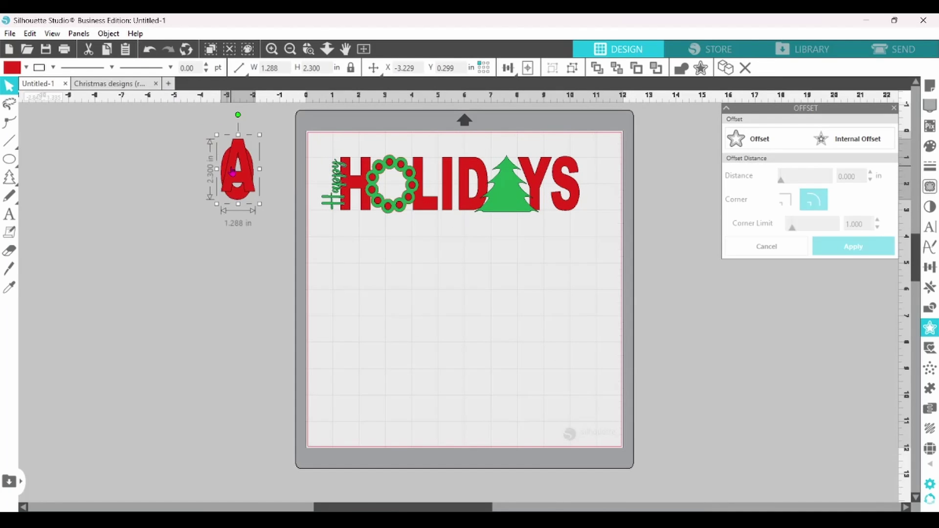
pyautogui.rightClick(233, 170)
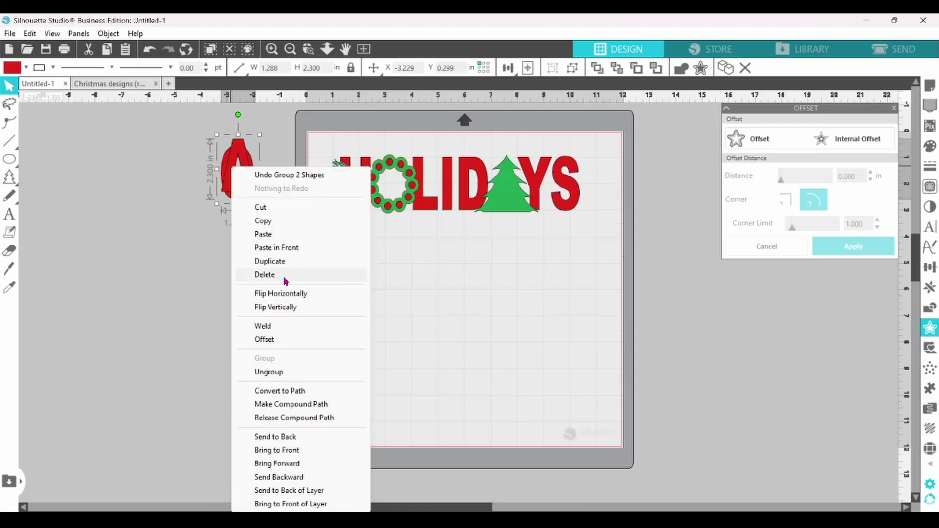
pyautogui.click(265, 274)
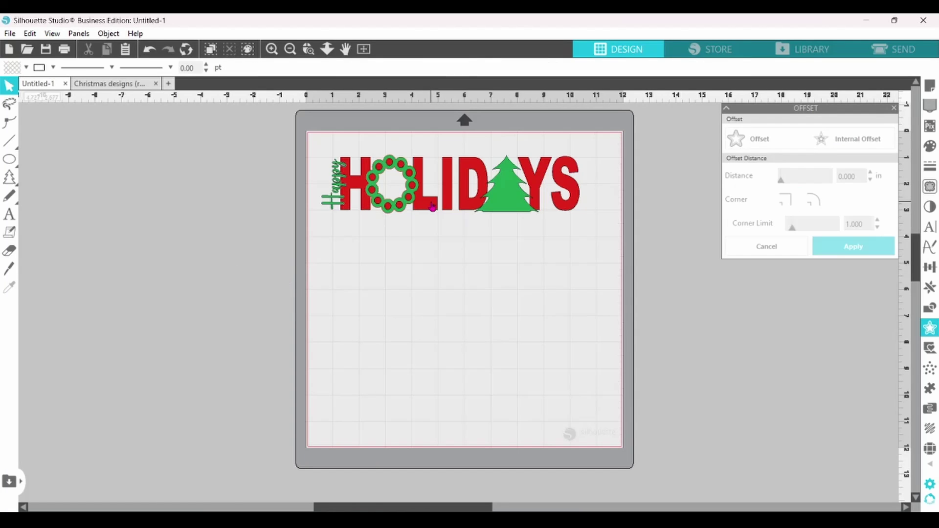
pyautogui.moveTo(433, 207); pyautogui.dragTo(144, 178)
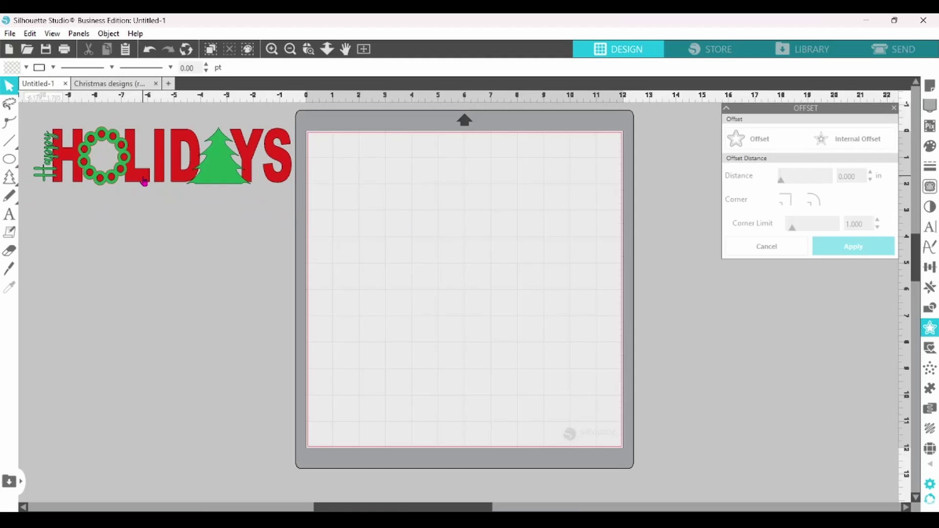
# Add three separate text objects reading "Merry", "and" and "Bright", one below the other on the empty mat.
pyautogui.click(10, 214)
pyautogui.click(349, 231)
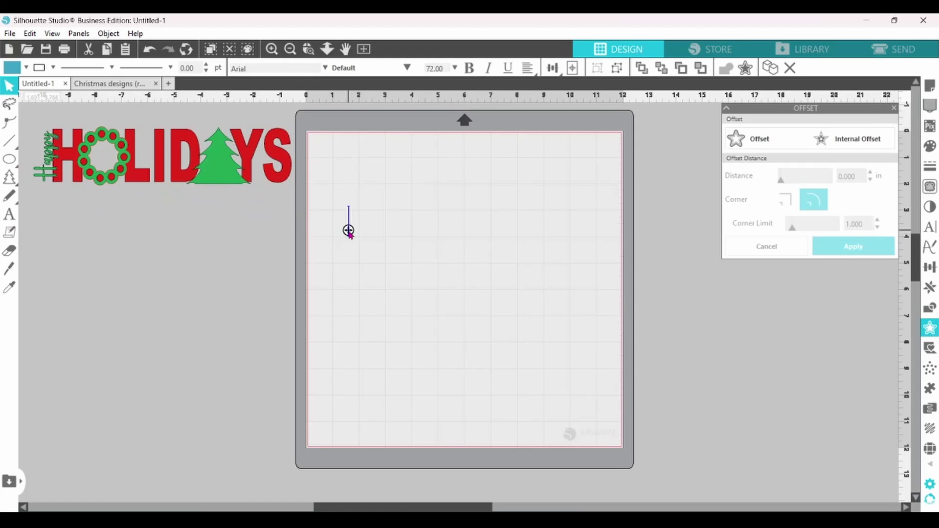
pyautogui.write('M')
pyautogui.press('BackSpace')
pyautogui.write('Merry')
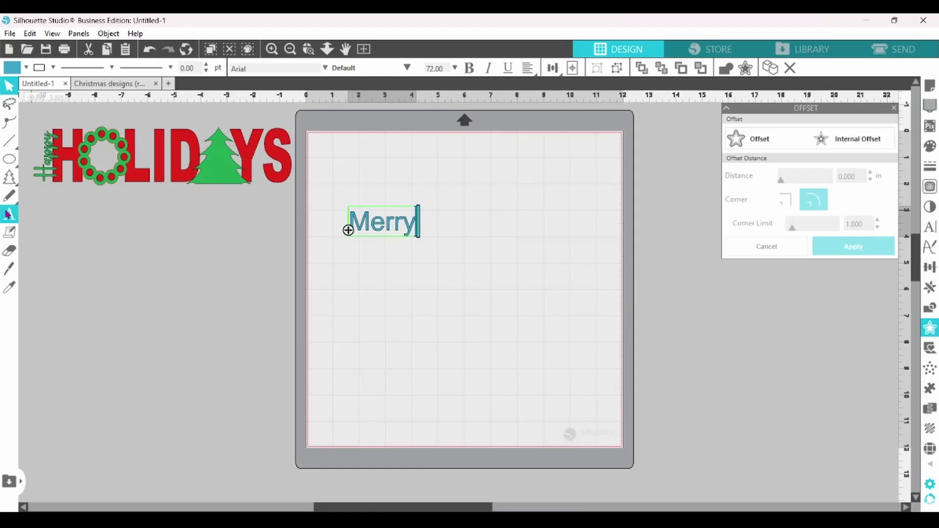
pyautogui.click(334, 262)
pyautogui.click(347, 264)
pyautogui.write('and')
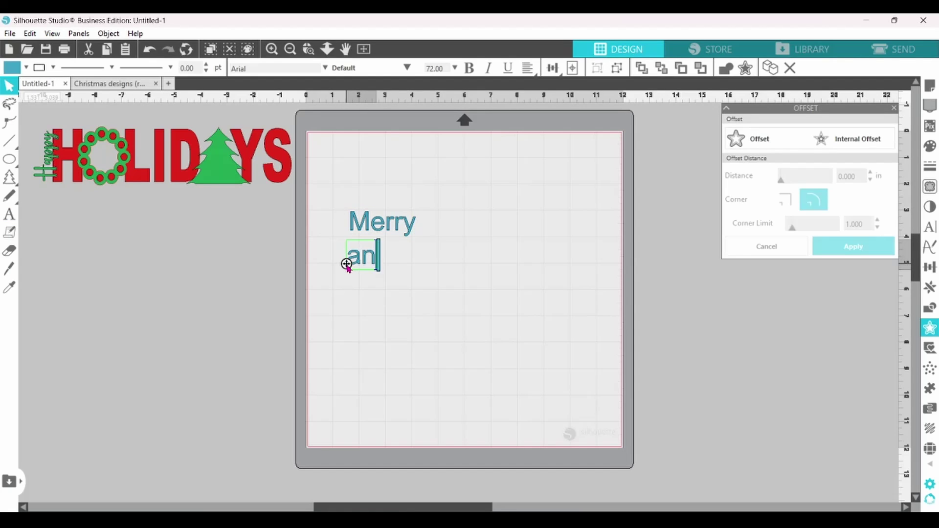
pyautogui.click(350, 298)
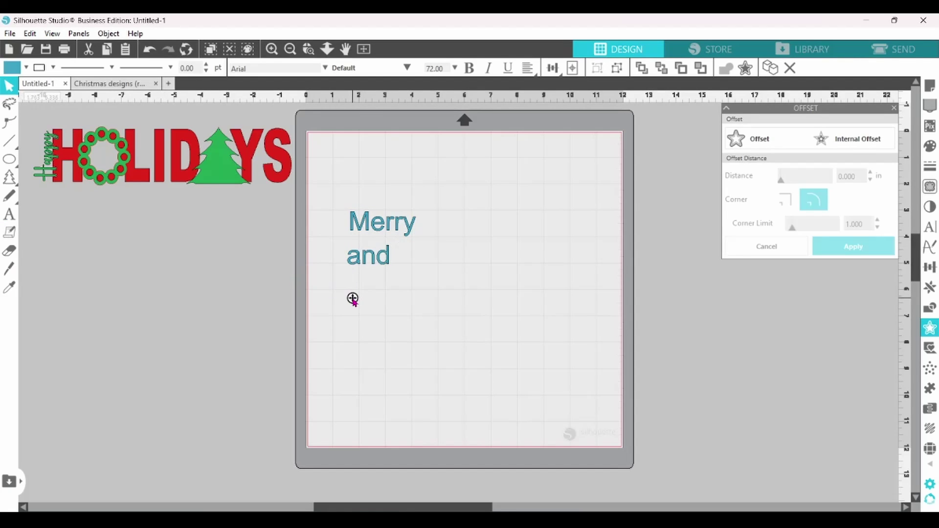
pyautogui.write('Bright')
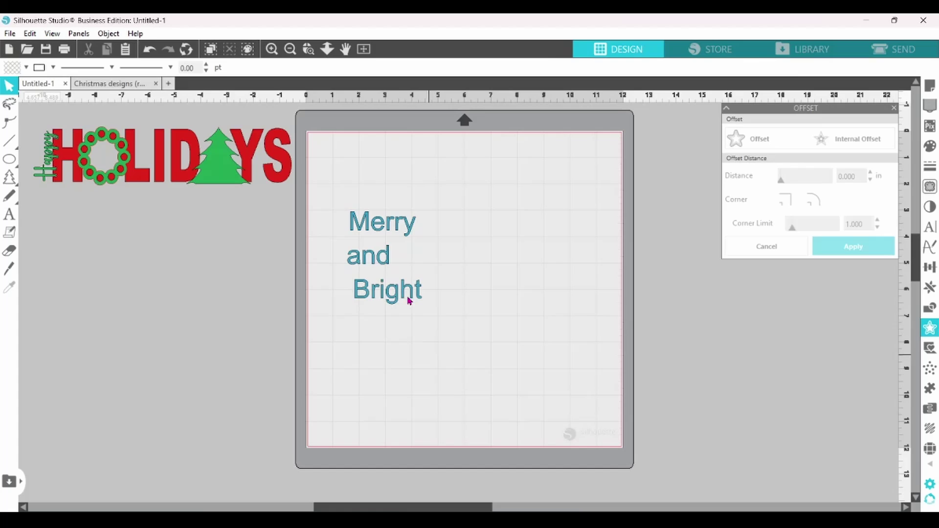
# Set the words Merry and Bright in the Star Bright font and move them together clear of the word "and".
pyautogui.click(398, 225)
pyautogui.keyDown('shift'); pyautogui.click(418, 291); pyautogui.keyUp('shift')
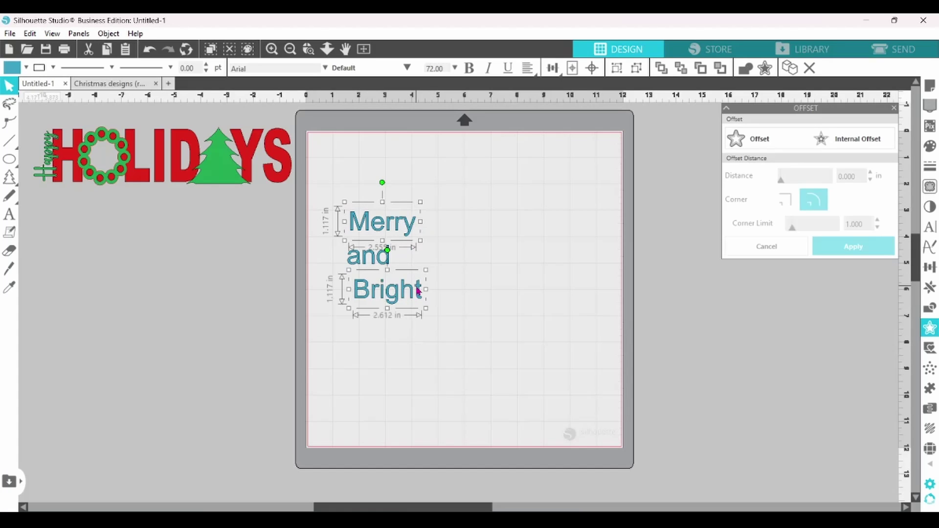
pyautogui.click(930, 227)
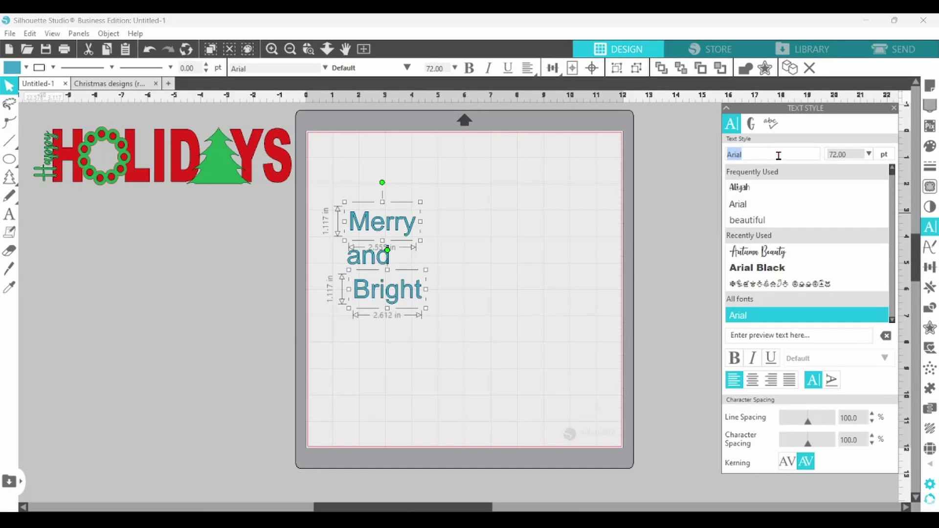
pyautogui.write('star Bright')
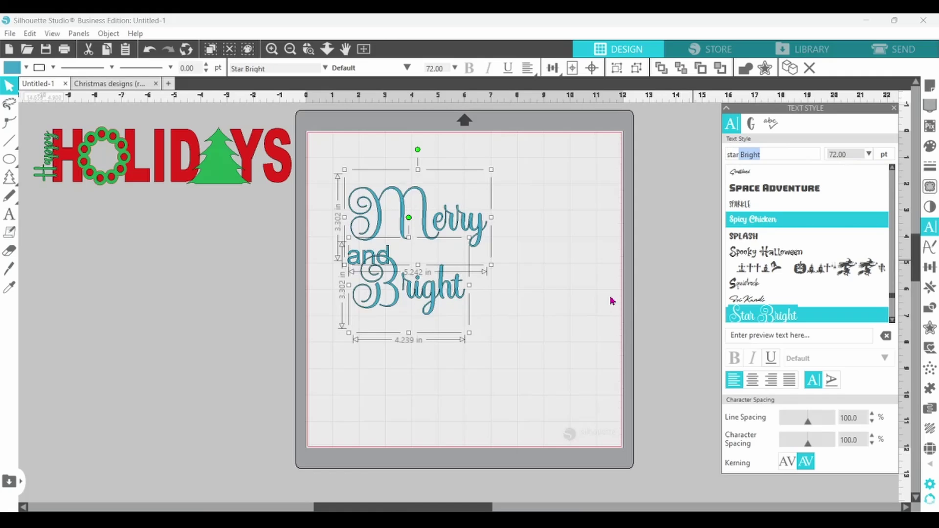
pyautogui.moveTo(405, 301); pyautogui.dragTo(469, 300)
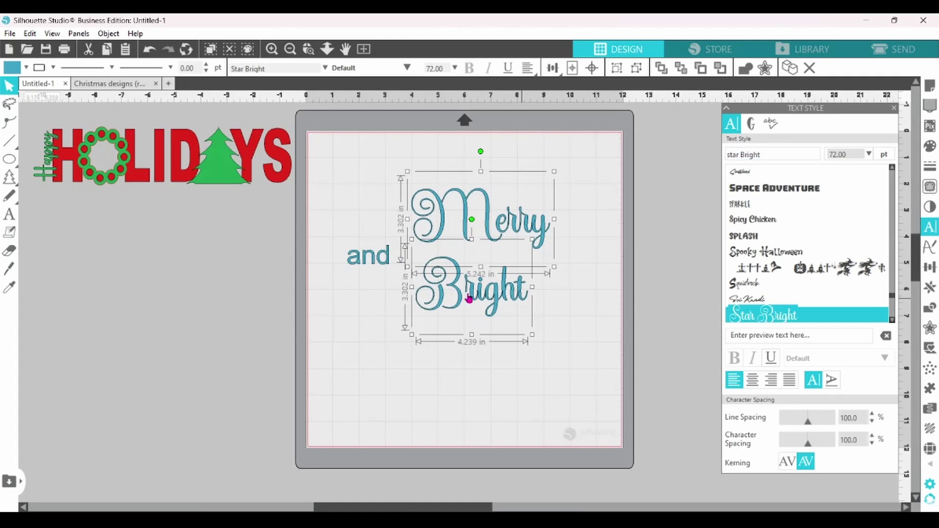
# Change the word "and" to the Bell MT serif font.
pyautogui.click(389, 267)
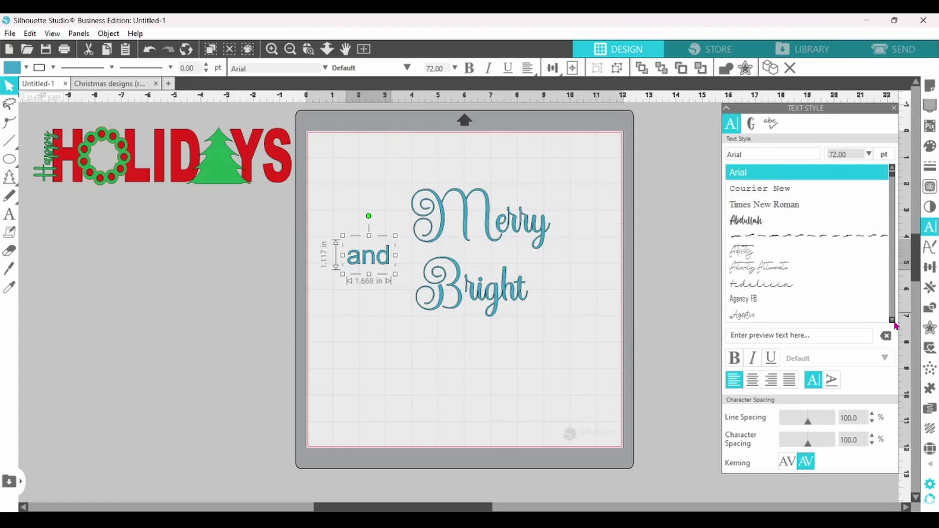
pyautogui.scroll(-5, 895, 325)
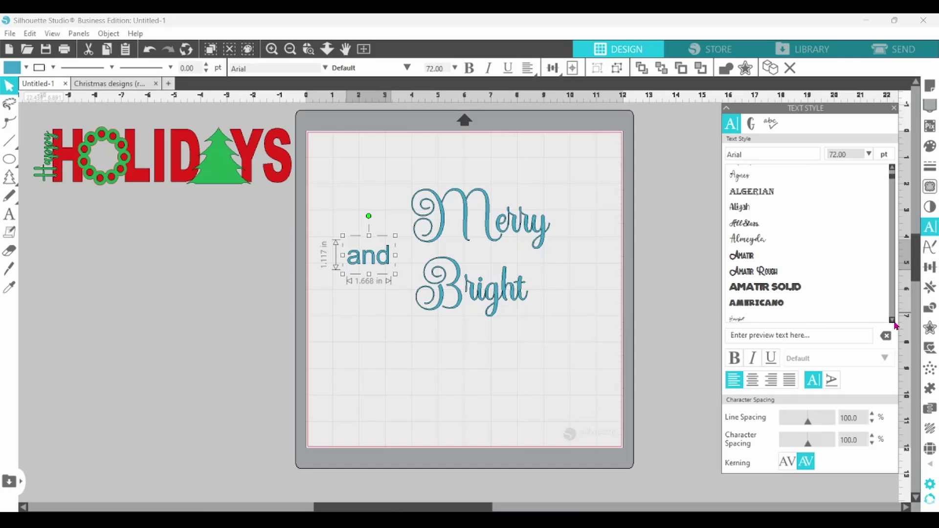
pyautogui.scroll(-10, 895, 325)
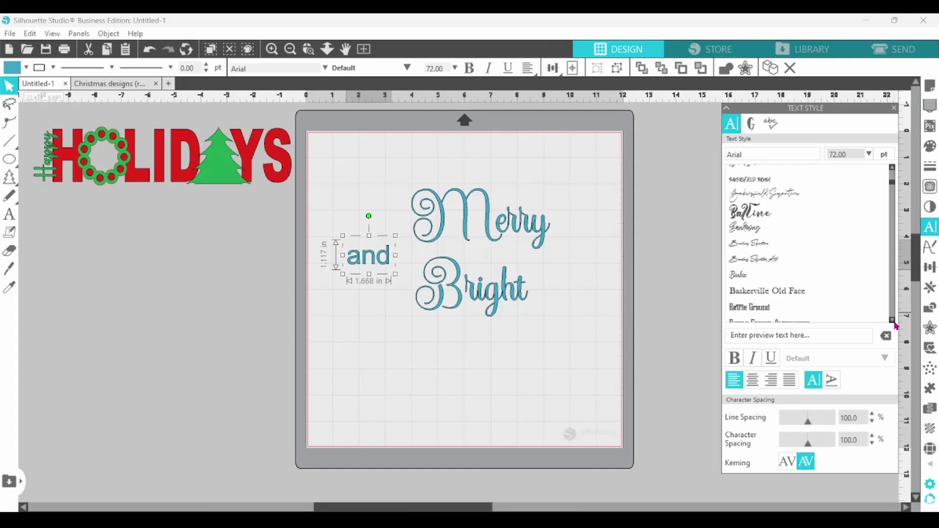
pyautogui.scroll(-8, 895, 325)
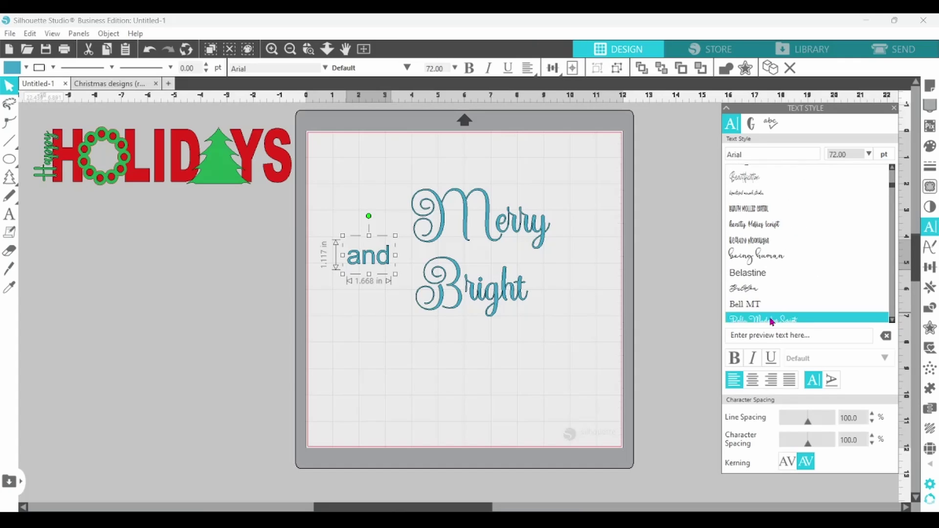
pyautogui.click(765, 309)
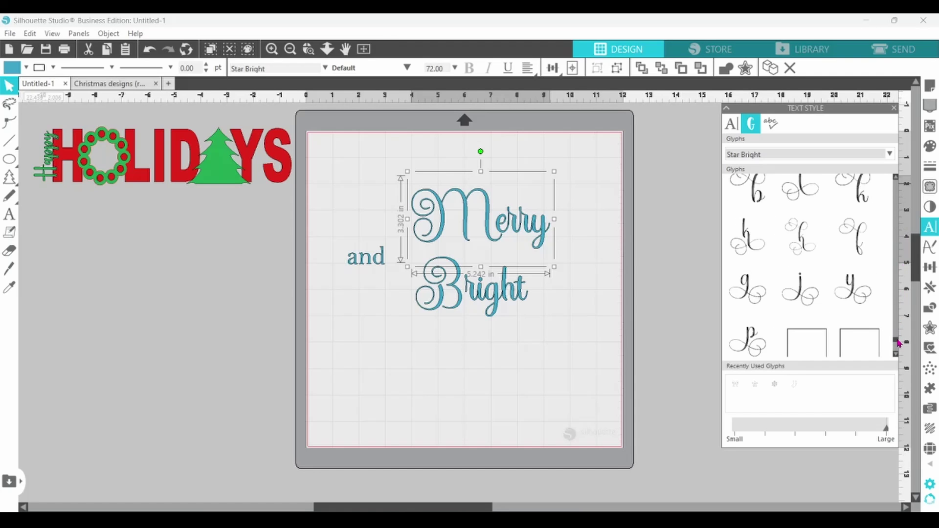
# Replace the y in Merry with the Star Bright y glyph that has looped swashes below it.
pyautogui.doubleClick(548, 238)
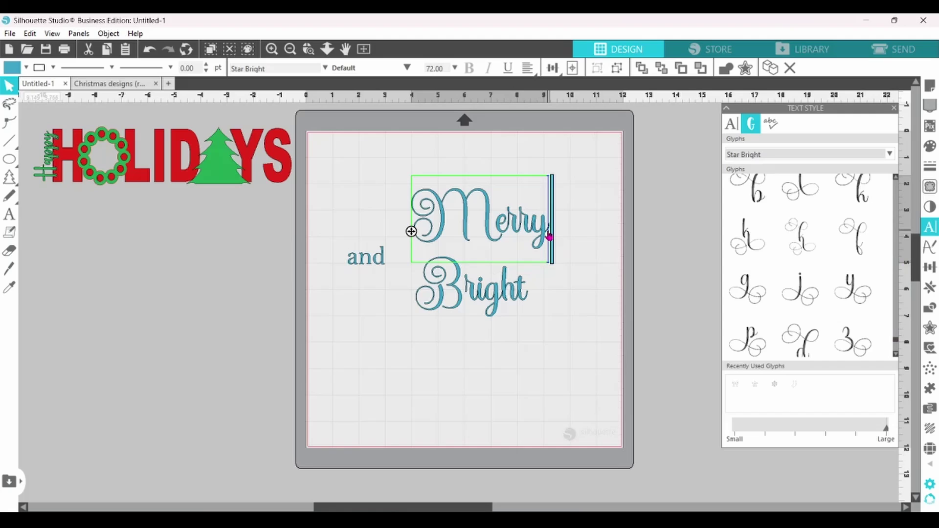
pyautogui.press('BackSpace')
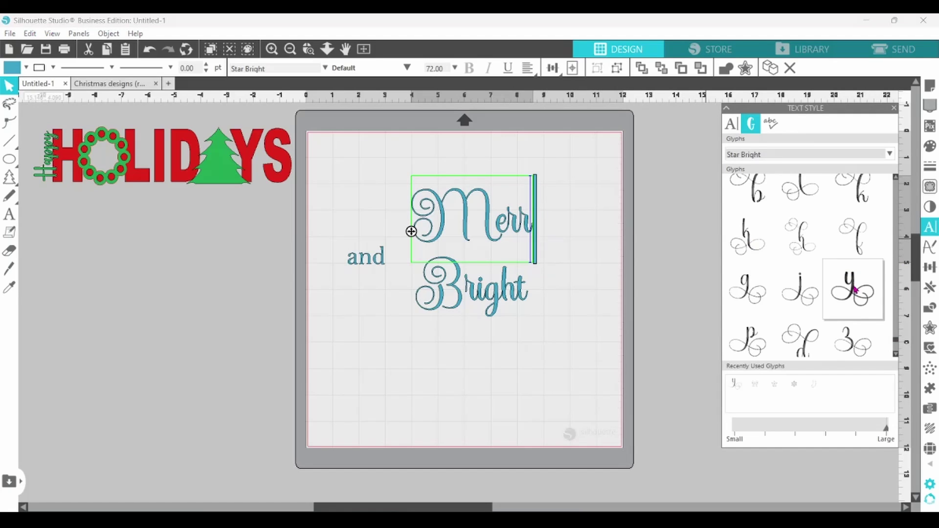
pyautogui.doubleClick(853, 280)
# Replace the g in Bright with the Star Bright g glyph that has looped swashes below it.
pyautogui.doubleClick(519, 302)
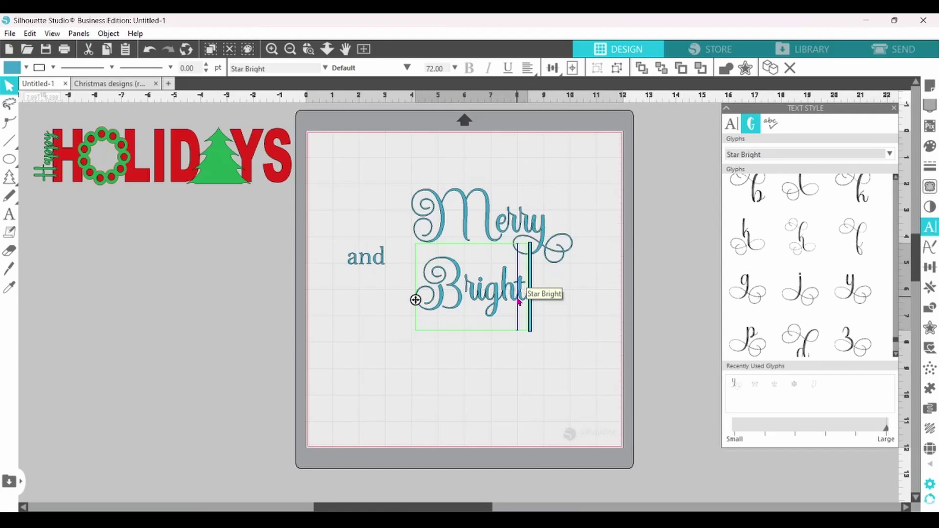
pyautogui.click(502, 301)
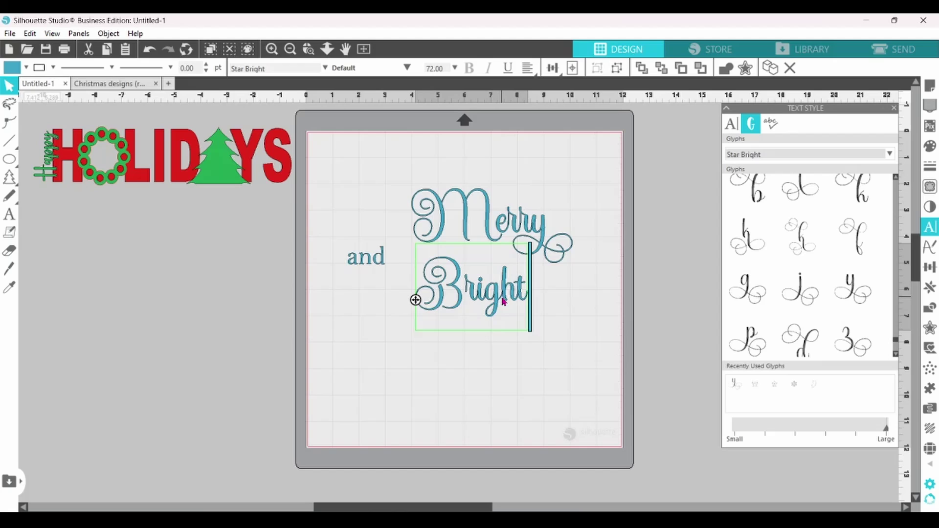
pyautogui.press('BackSpace')
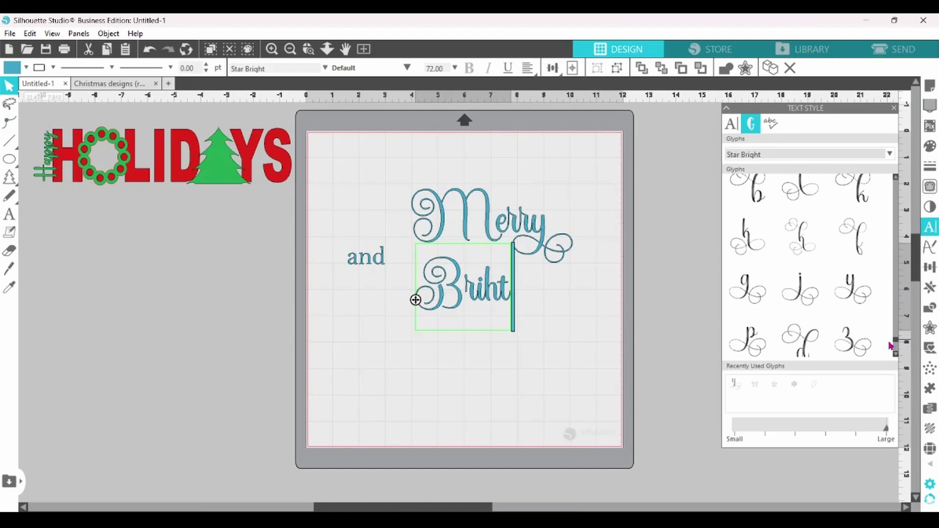
pyautogui.doubleClick(756, 298)
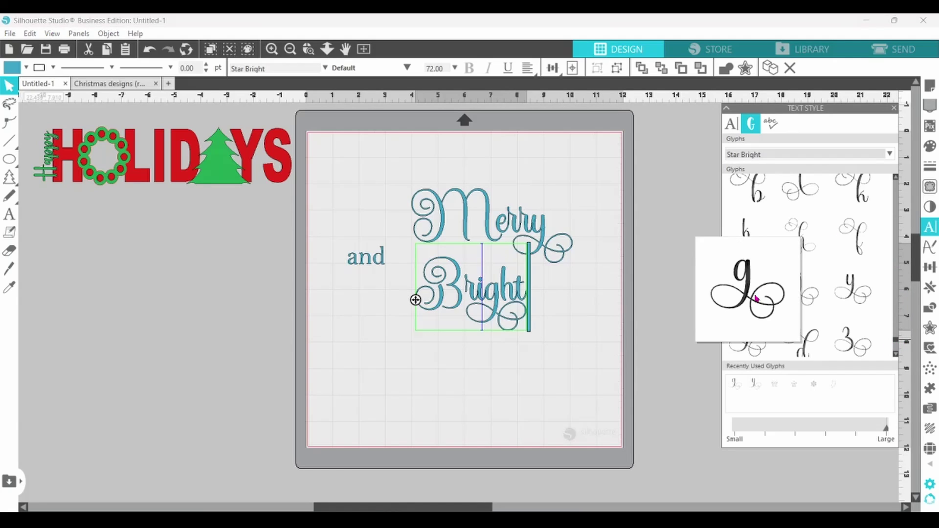
pyautogui.press('Right')
pyautogui.press('Right')
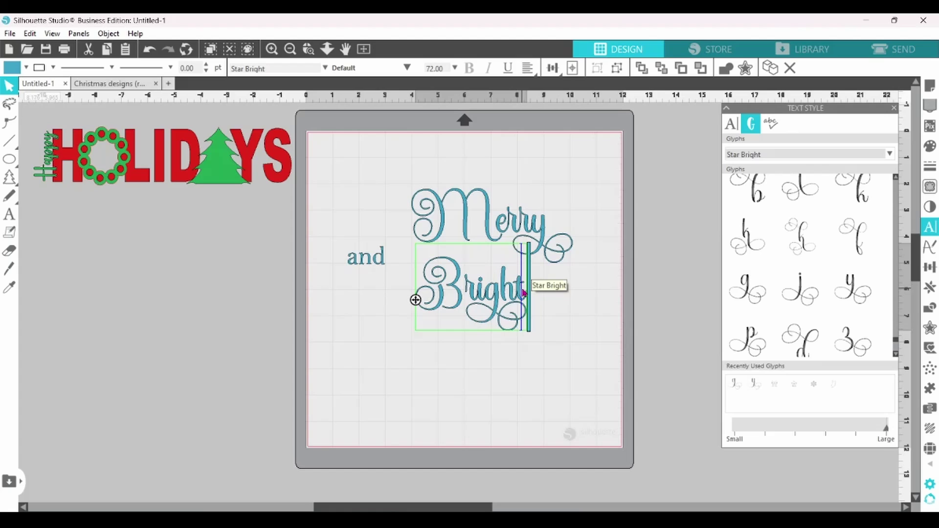
# Try replacing the final t in Bright with the Star Bright t glyph curled at both its crossbar and tail.
pyautogui.press('BackSpace')
pyautogui.scroll(3, 899, 339)
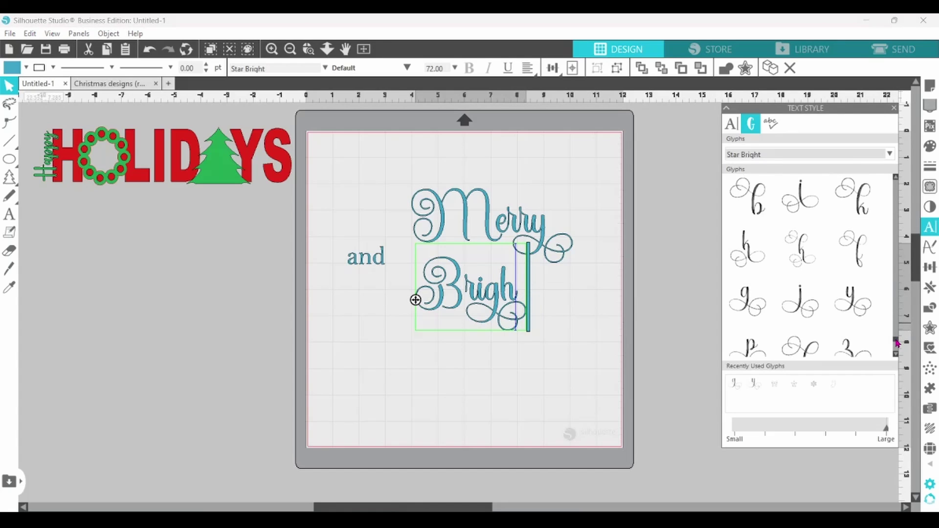
pyautogui.scroll(5, 898, 339)
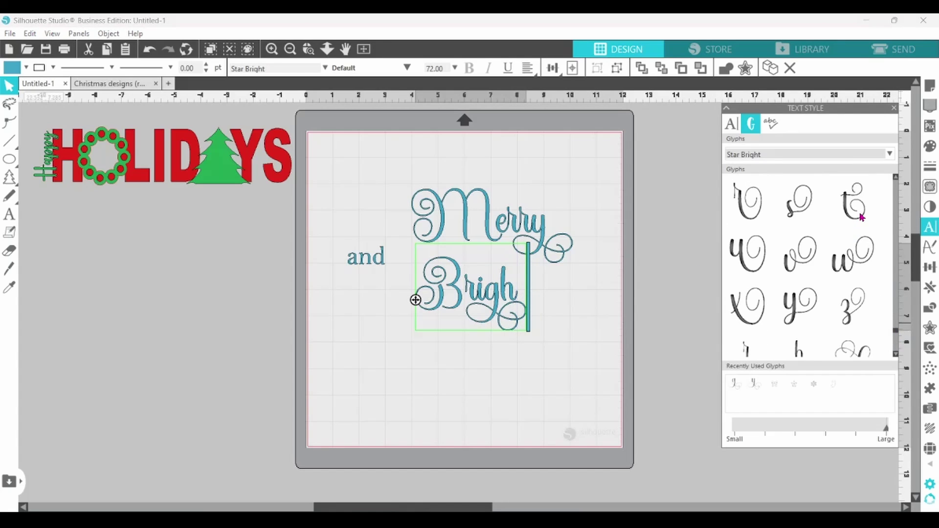
pyautogui.doubleClick(855, 202)
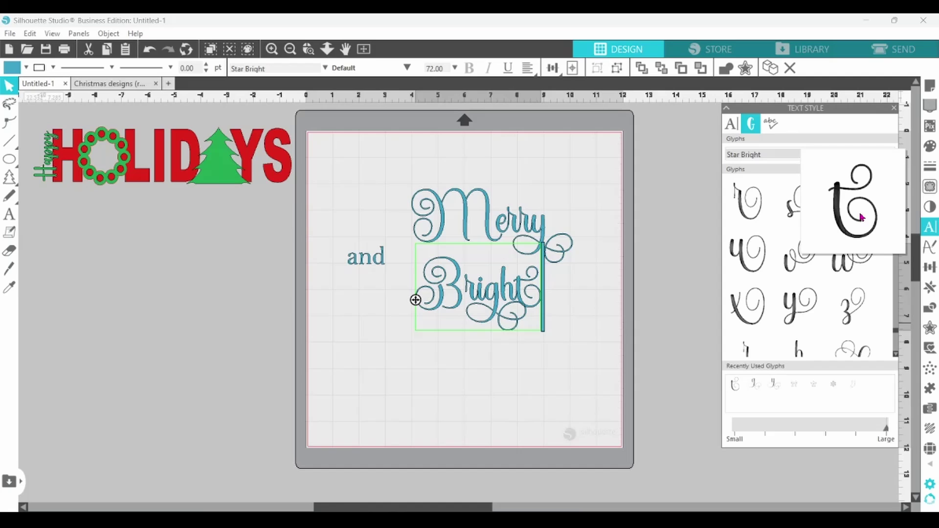
pyautogui.click(706, 230)
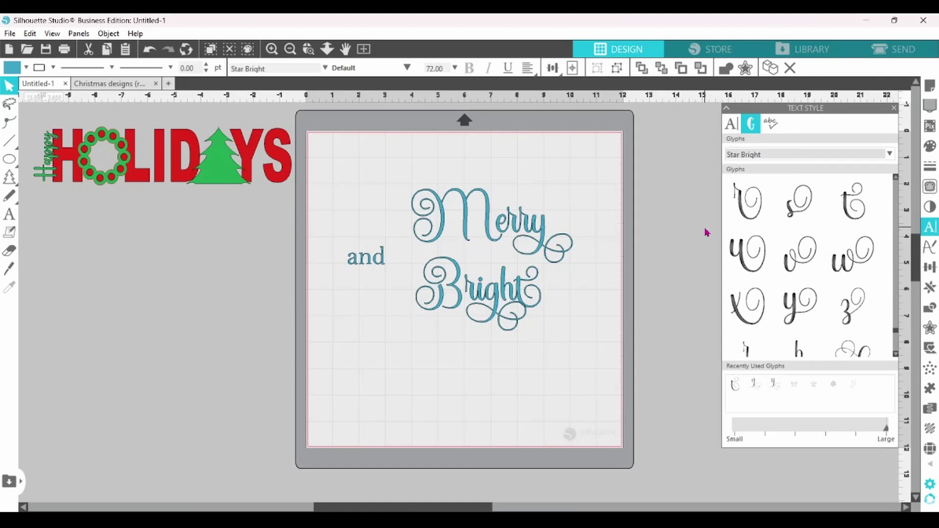
# Replace the final t in Bright with the Star Bright t glyph curled only at its crossbar.
pyautogui.moveTo(897, 335); pyautogui.dragTo(897, 320)
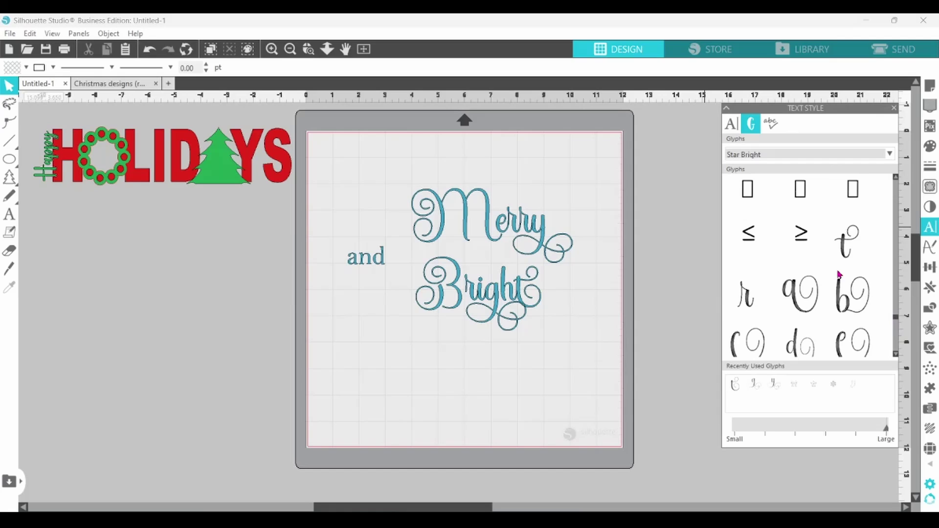
pyautogui.doubleClick(537, 306)
pyautogui.press('BackSpace')
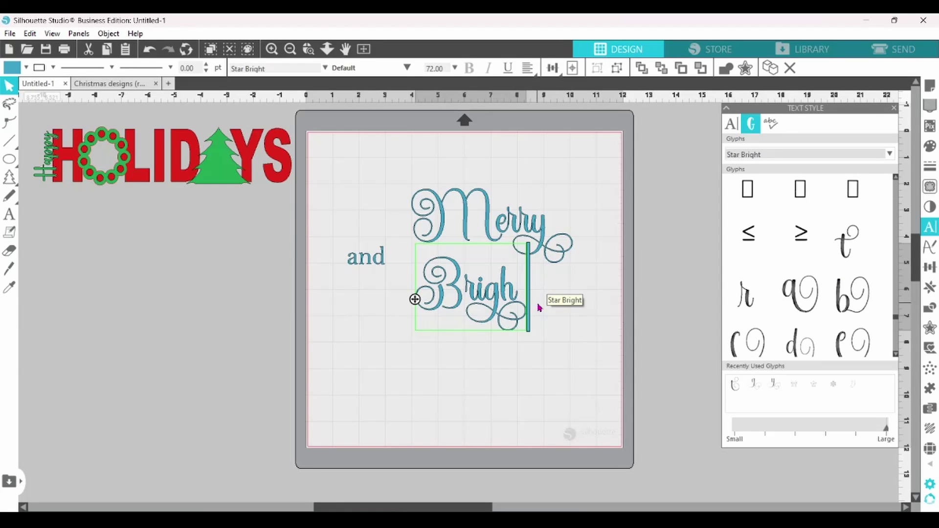
pyautogui.doubleClick(846, 243)
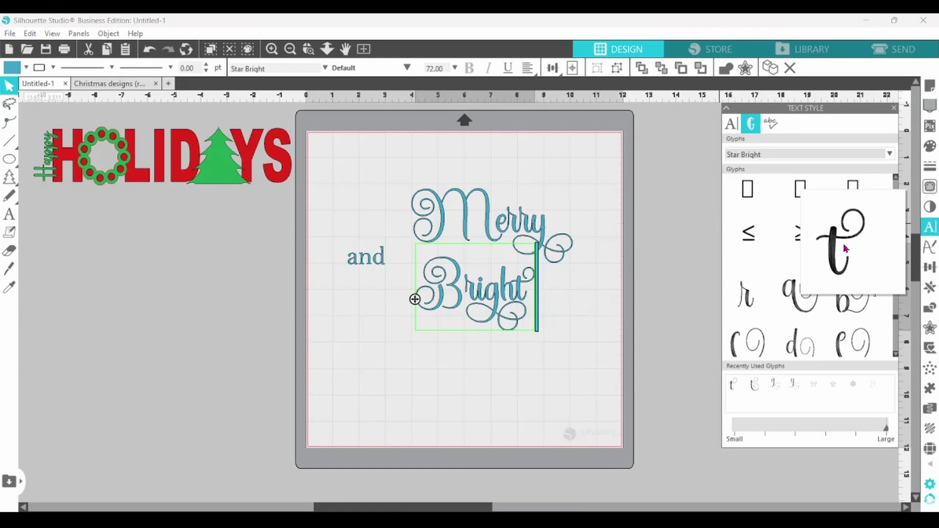
pyautogui.click(587, 306)
# Weld and group the letters of Bright and shift the word slightly lower, clear of Merry's swash.
pyautogui.click(415, 267)
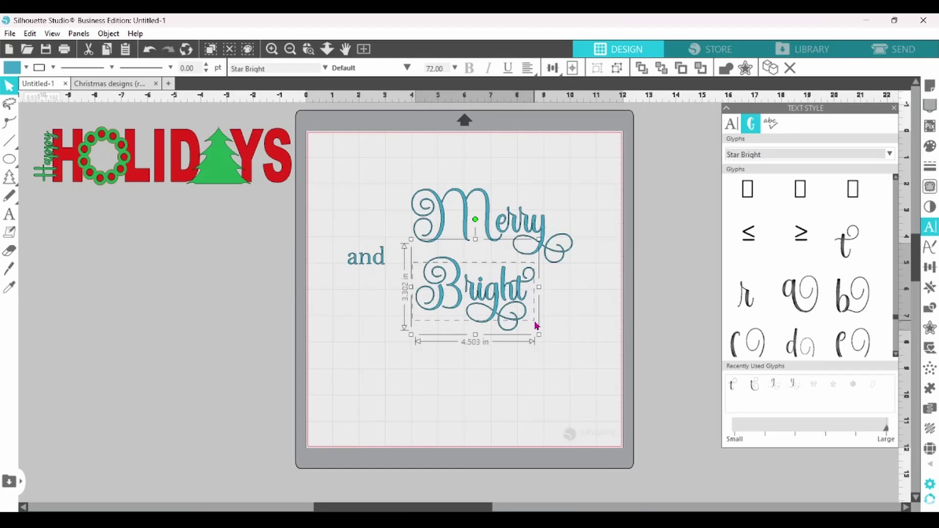
pyautogui.rightClick(500, 323)
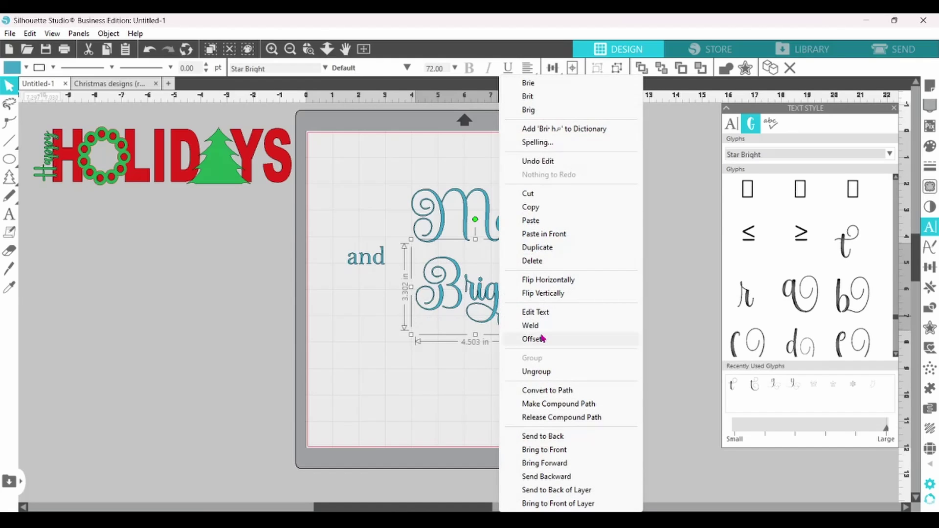
pyautogui.click(533, 326)
pyautogui.rightClick(505, 317)
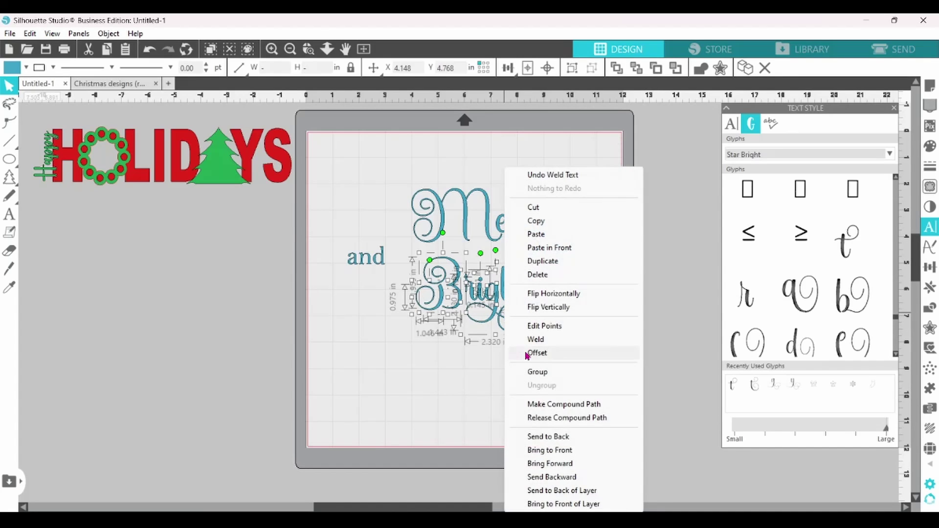
pyautogui.click(530, 373)
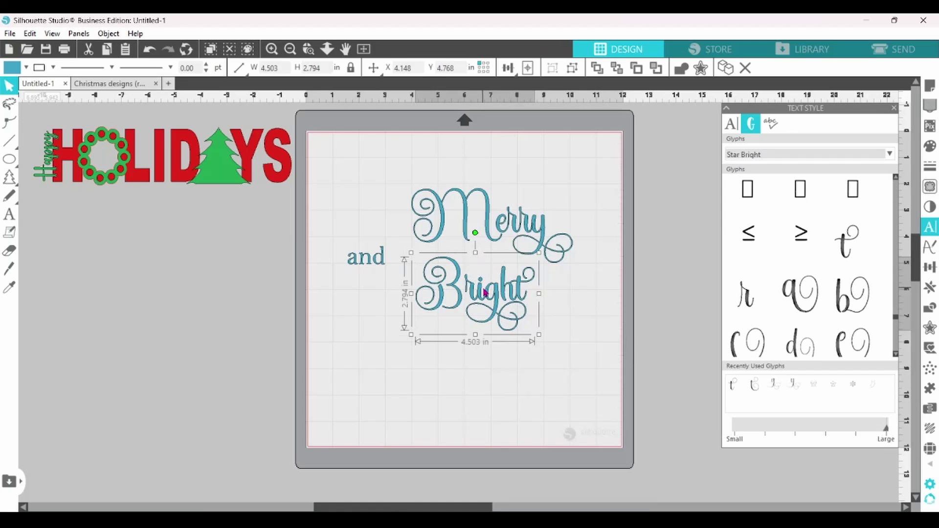
pyautogui.moveTo(484, 292); pyautogui.dragTo(489, 314)
# Weld the letters of Merry and group the welded pieces.
pyautogui.click(413, 175)
pyautogui.click(560, 248)
pyautogui.rightClick(558, 254)
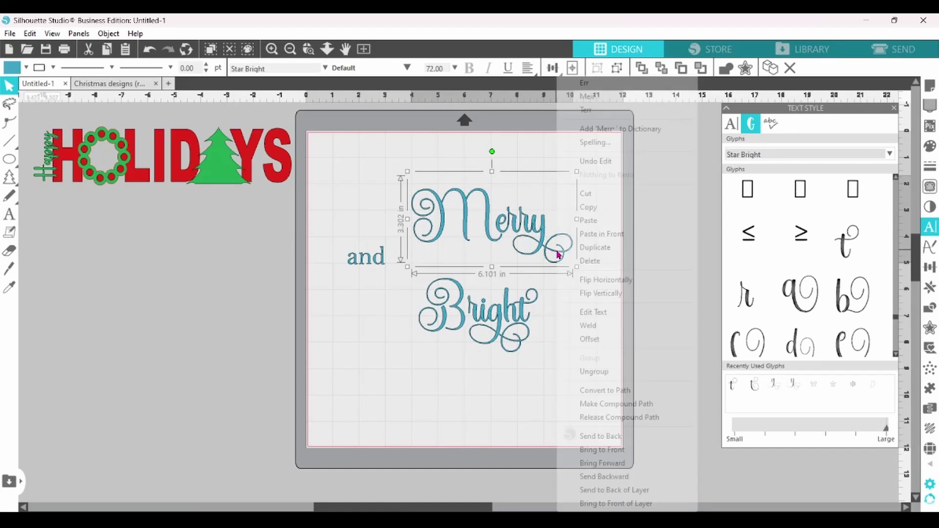
pyautogui.click(589, 326)
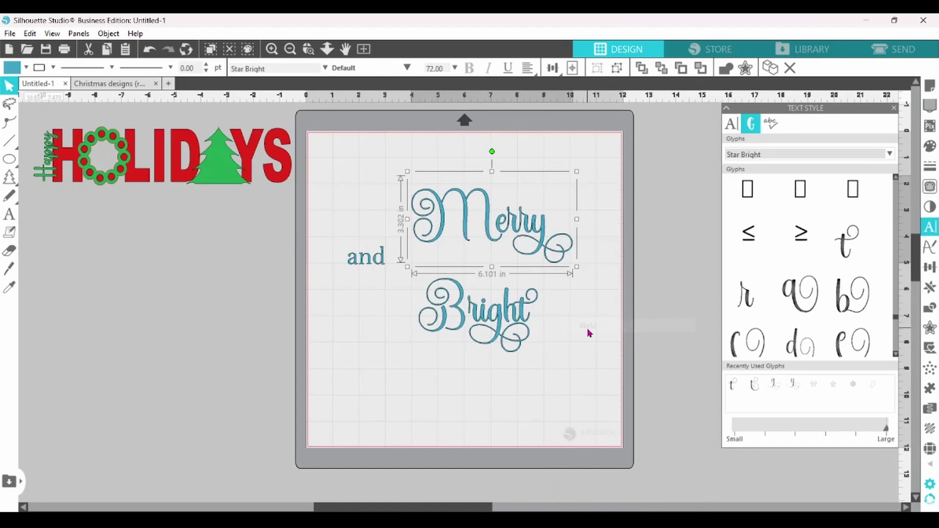
pyautogui.rightClick(577, 269)
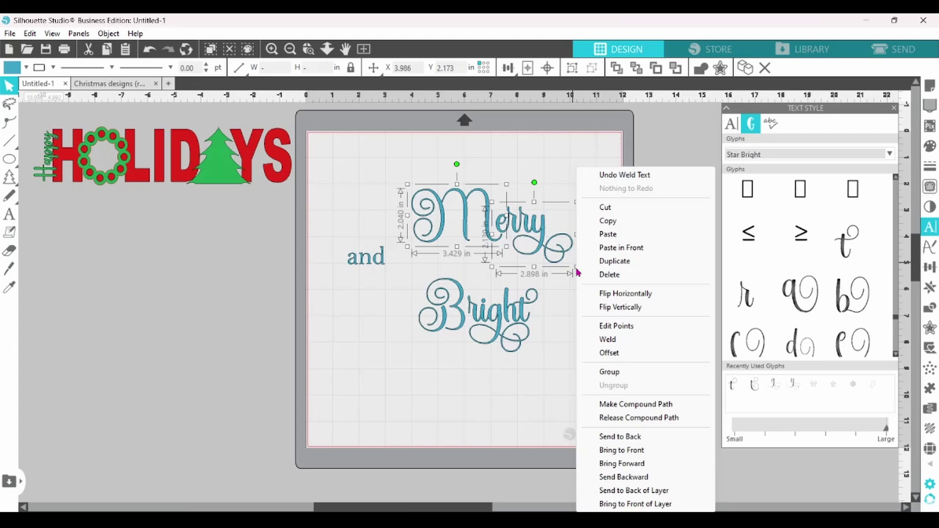
pyautogui.click(611, 372)
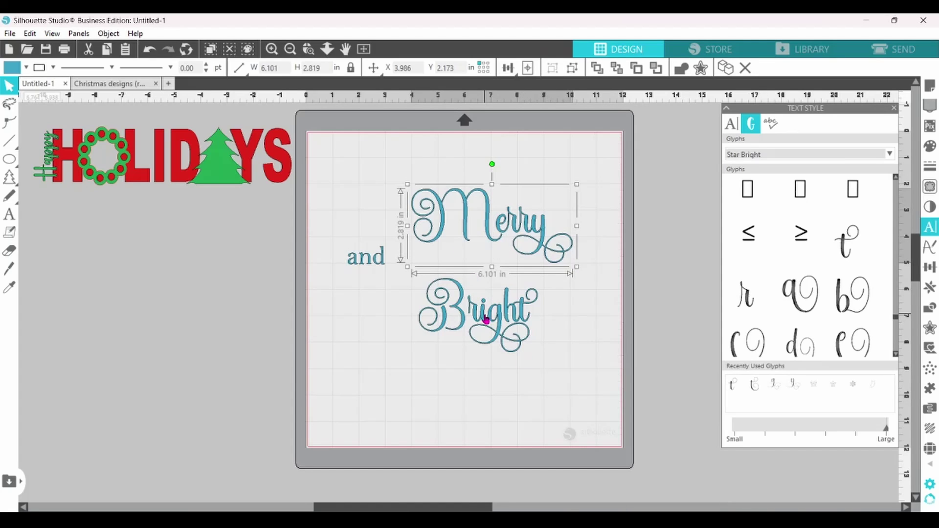
# Nest Bright beneath the end of Merry and place "and", enlarged to about 83 pt, beneath the M beside Bright.
pyautogui.moveTo(486, 320); pyautogui.dragTo(524, 294)
pyautogui.click(524, 295)
pyautogui.moveTo(380, 269); pyautogui.dragTo(445, 274)
pyautogui.click(408, 347)
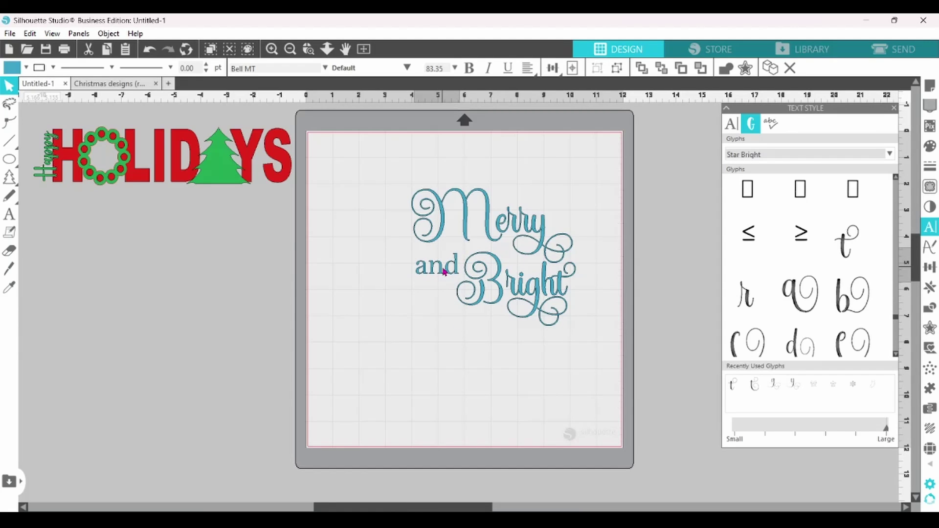
pyautogui.click(445, 274)
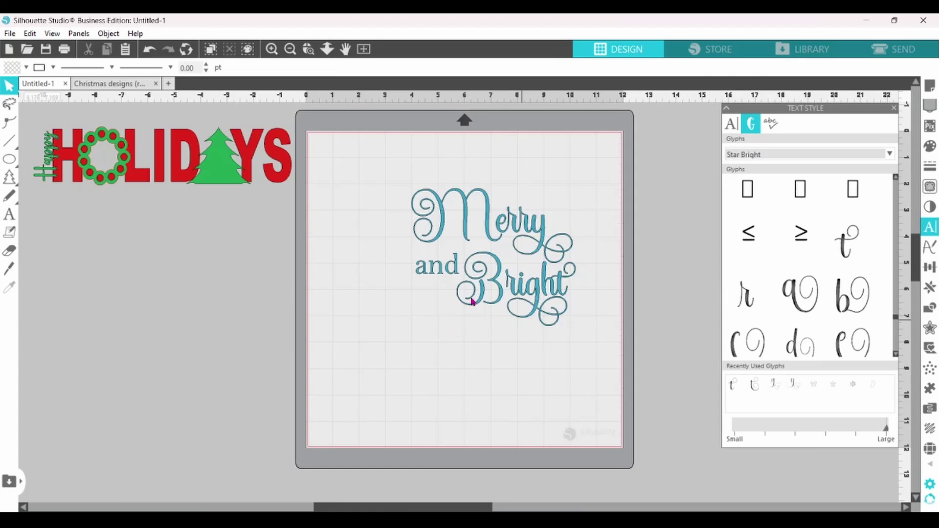
# Add the Star Bright § glyph as a separate text object to the lower left of the Merry and Bright words.
pyautogui.click(9, 214)
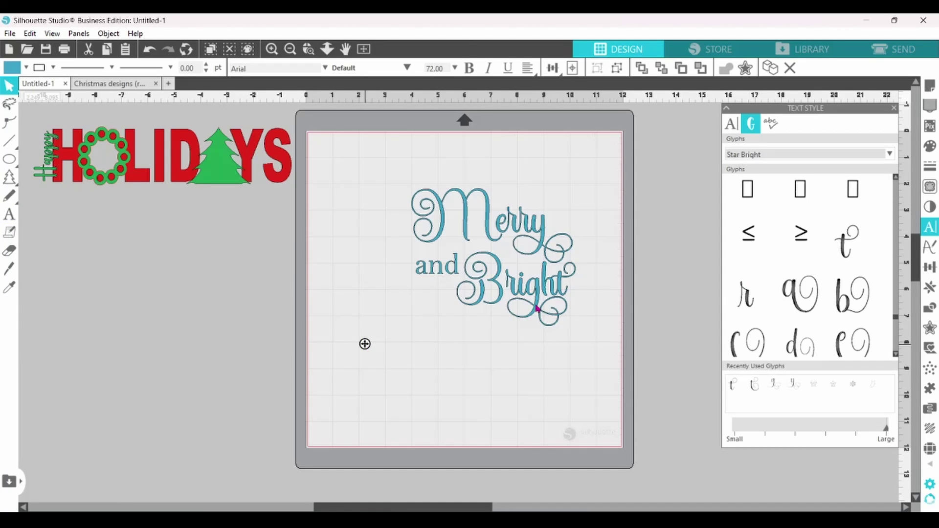
pyautogui.moveTo(898, 323); pyautogui.dragTo(898, 311)
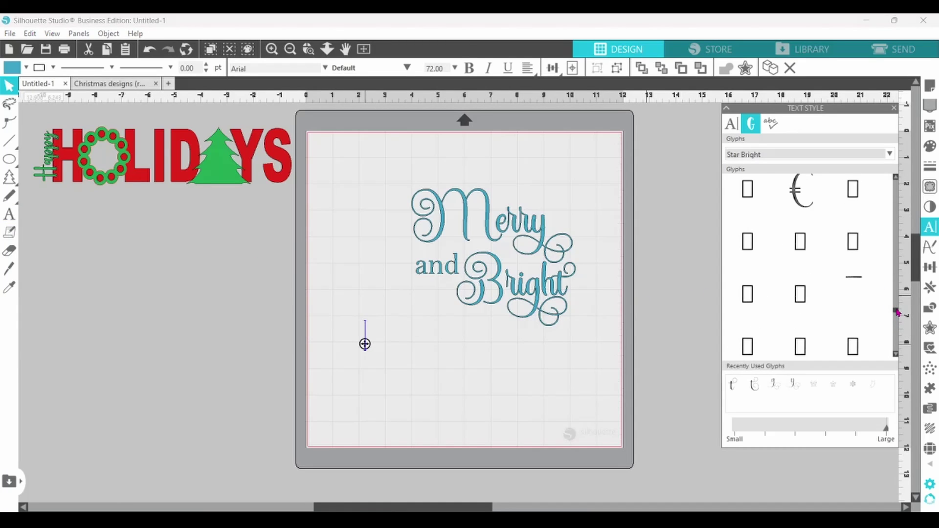
pyautogui.click(896, 180)
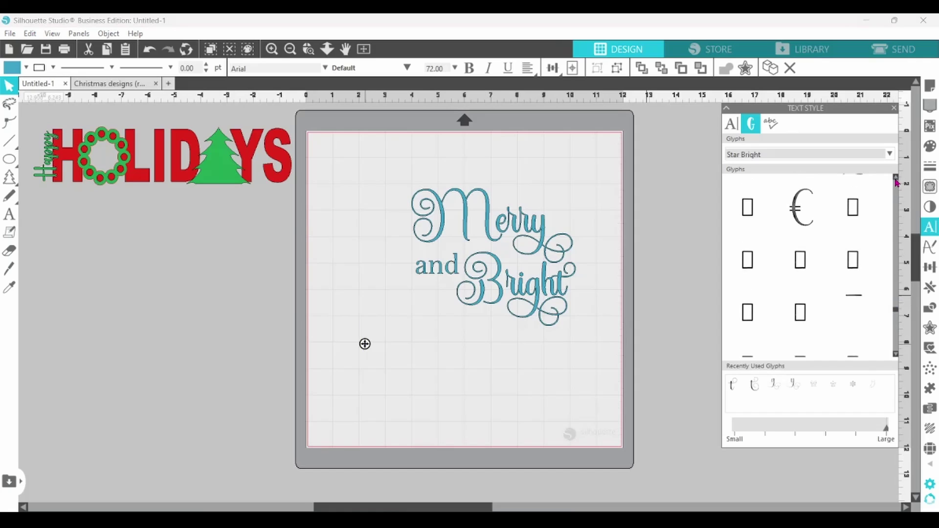
pyautogui.click(896, 180)
pyautogui.click(896, 180)
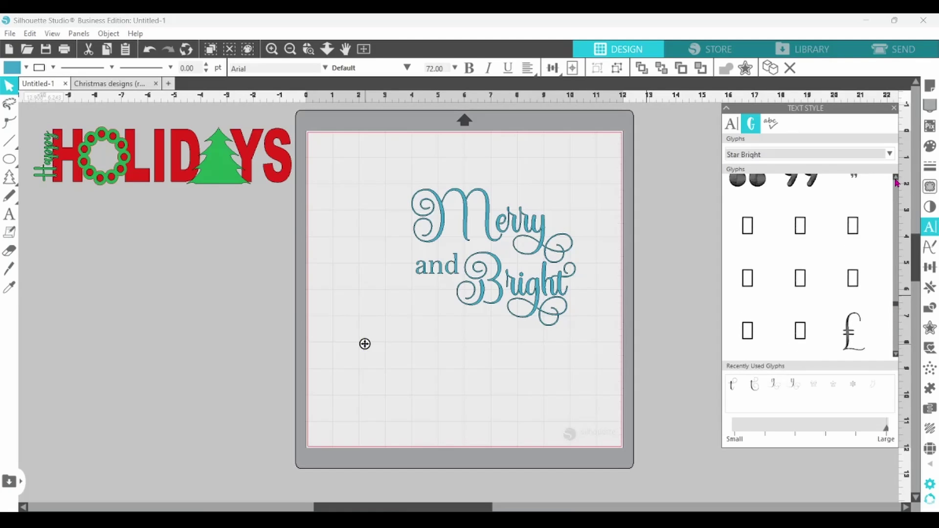
pyautogui.click(896, 180)
pyautogui.click(896, 180)
pyautogui.click(896, 180)
pyautogui.click(896, 180)
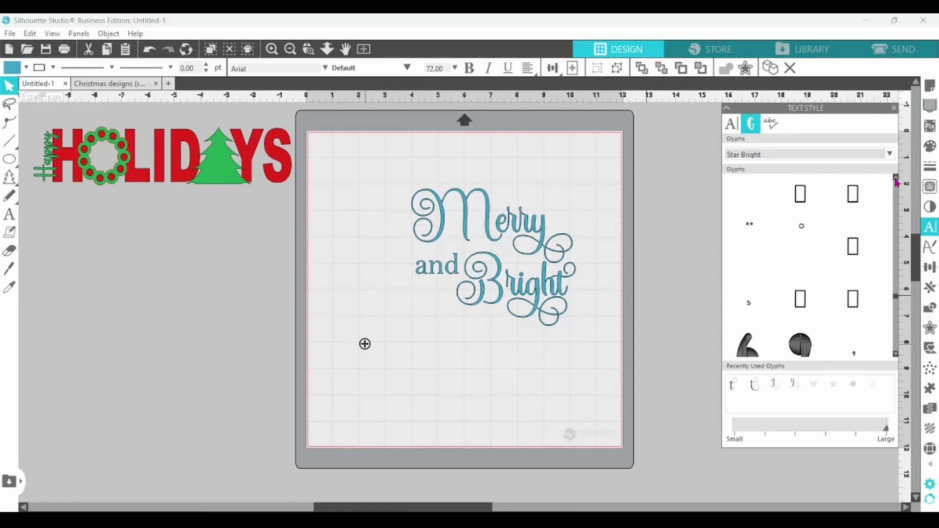
pyautogui.click(896, 180)
pyautogui.click(895, 180)
pyautogui.click(896, 180)
pyautogui.click(896, 180)
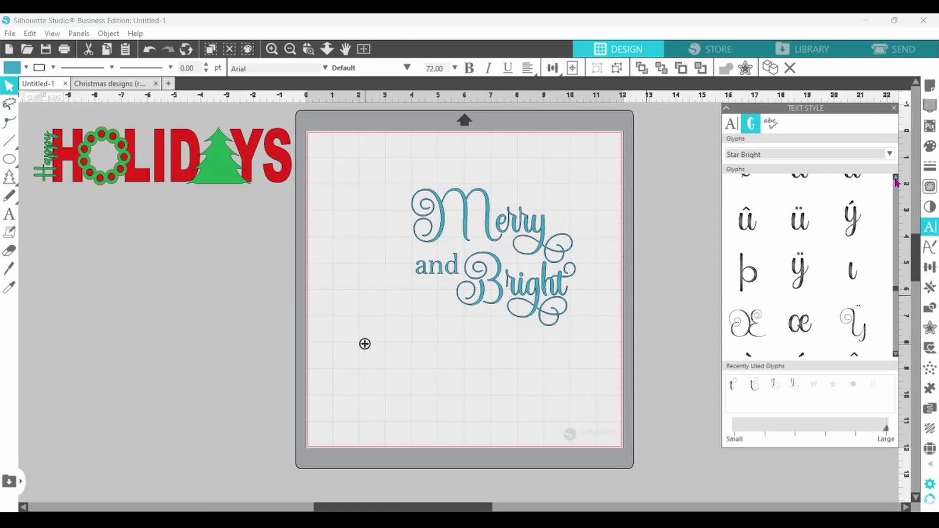
pyautogui.click(896, 180)
pyautogui.click(896, 181)
pyautogui.click(896, 180)
pyautogui.click(896, 180)
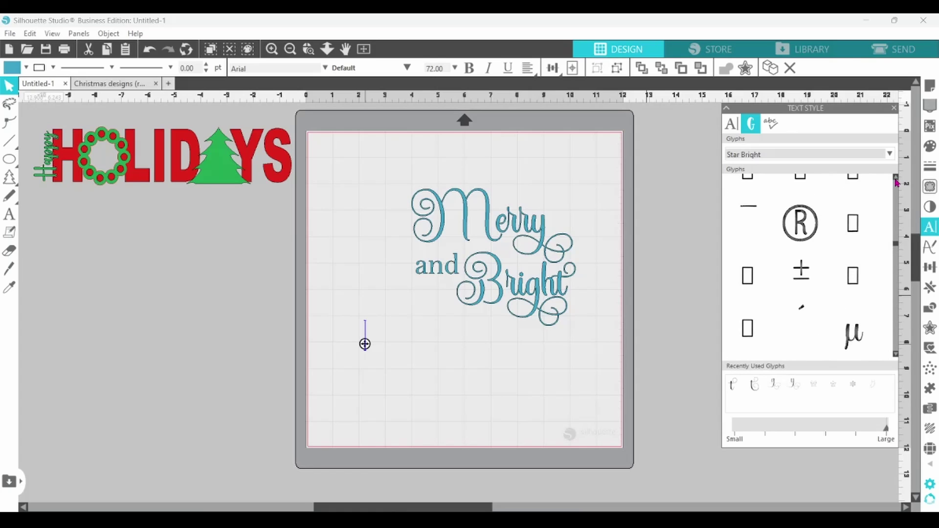
pyautogui.click(747, 243)
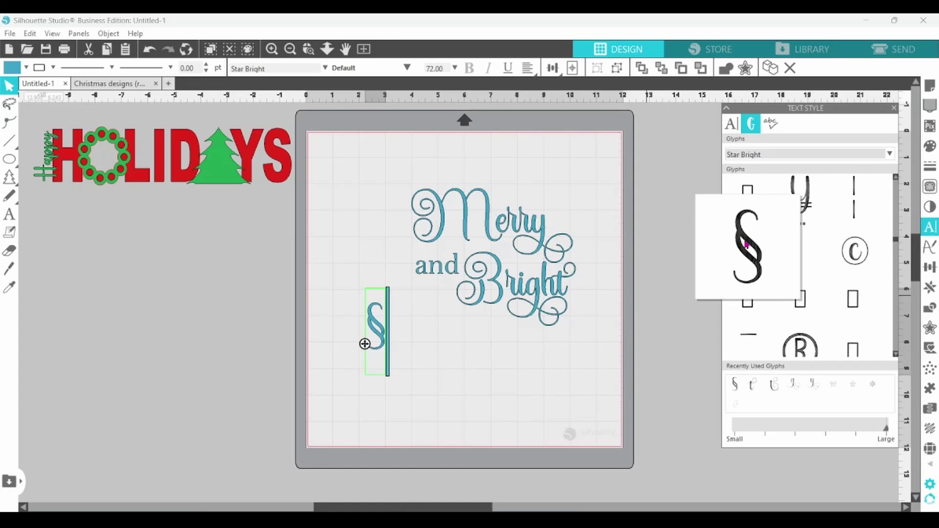
pyautogui.click(499, 342)
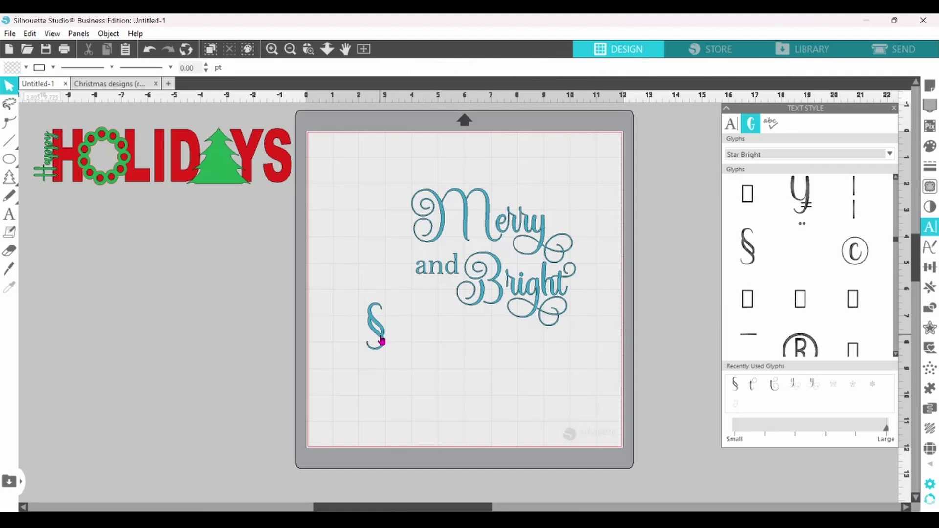
# Convert the § glyph text to a path.
pyautogui.click(378, 337)
pyautogui.rightClick(382, 339)
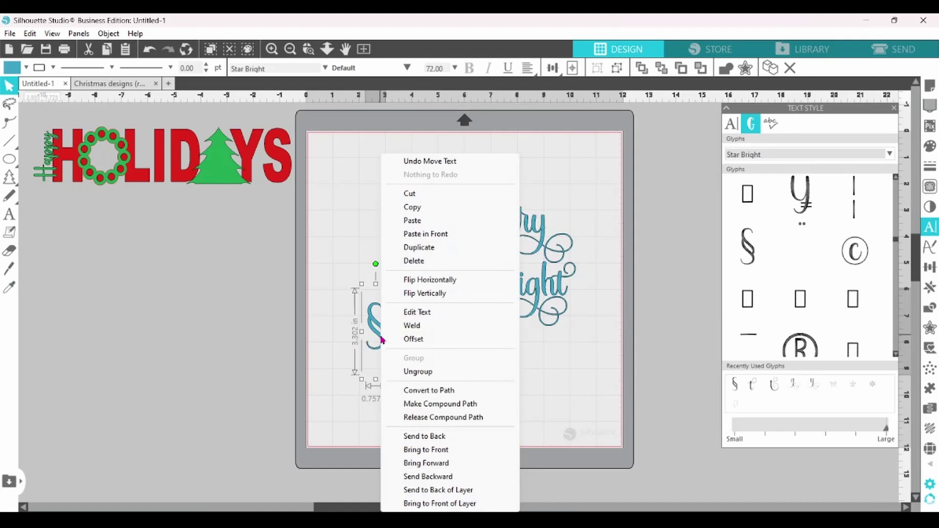
pyautogui.click(414, 390)
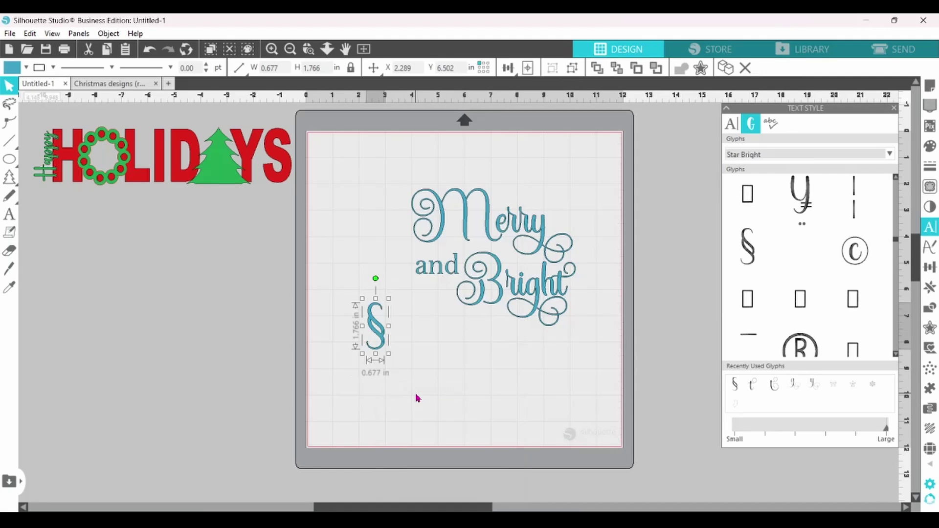
# Rotate the § flourish to 90° and place one copy above the end of Merry and another below "and".
pyautogui.click(929, 269)
pyautogui.click(773, 128)
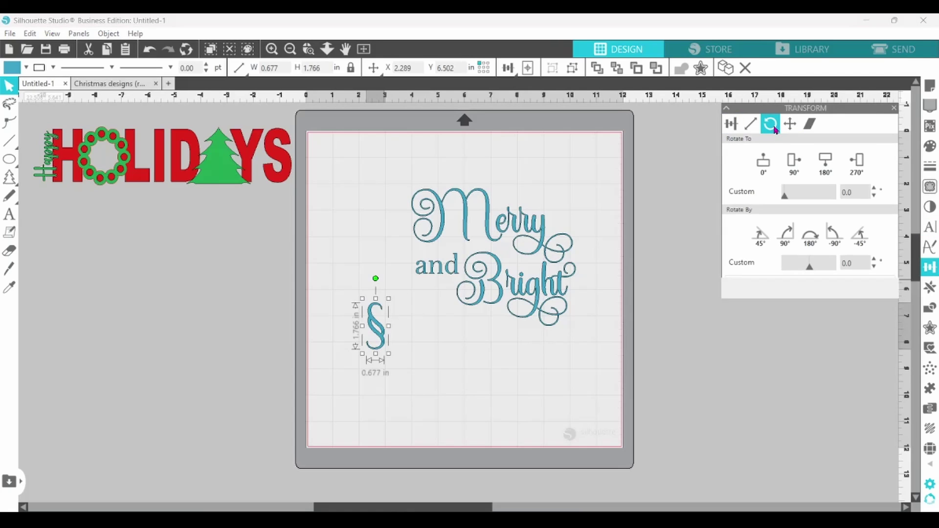
pyautogui.click(795, 161)
pyautogui.moveTo(390, 325); pyautogui.dragTo(463, 324)
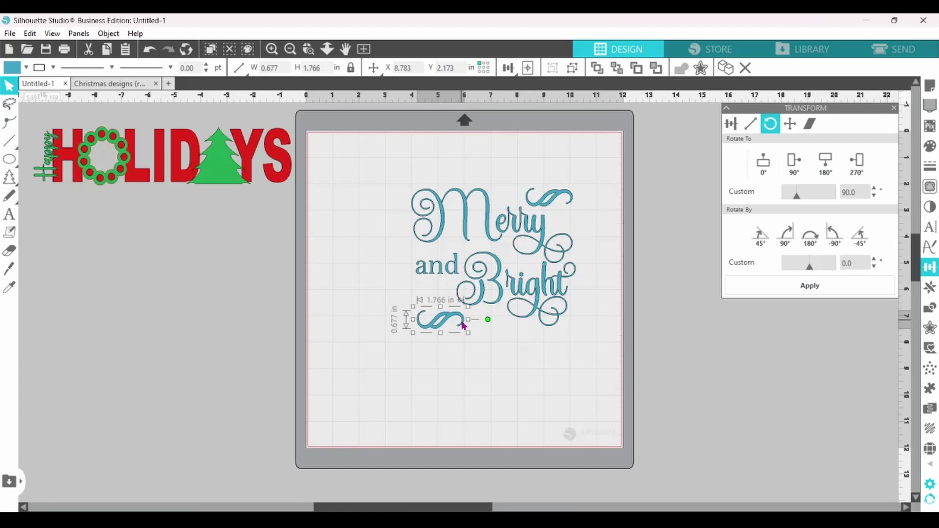
# Convert the lower flourish to a path and align it with Merry's left edge and Bright's bottom edge.
pyautogui.rightClick(464, 324)
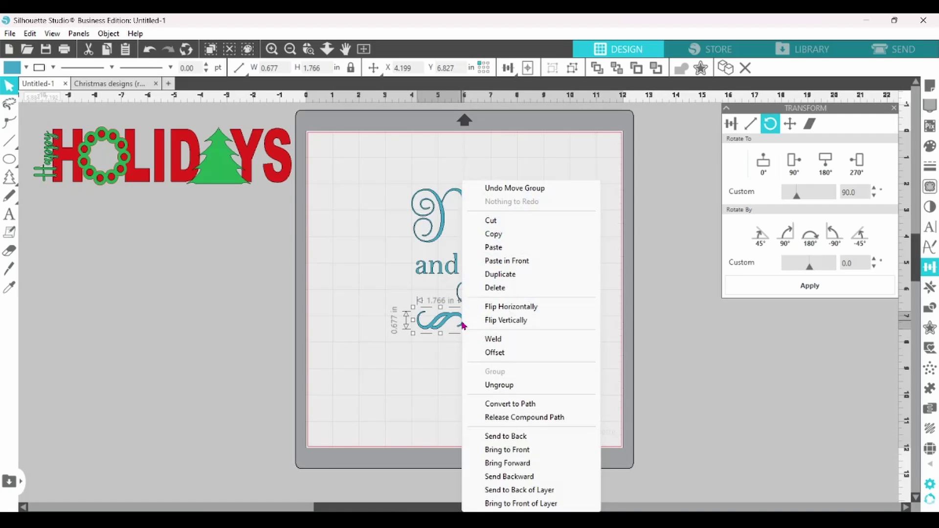
pyautogui.click(501, 405)
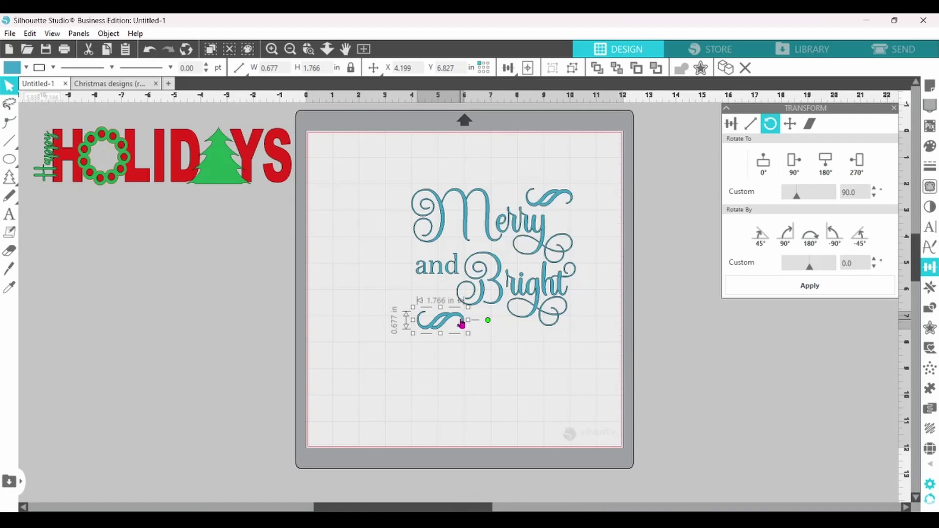
pyautogui.moveTo(461, 321); pyautogui.dragTo(456, 319)
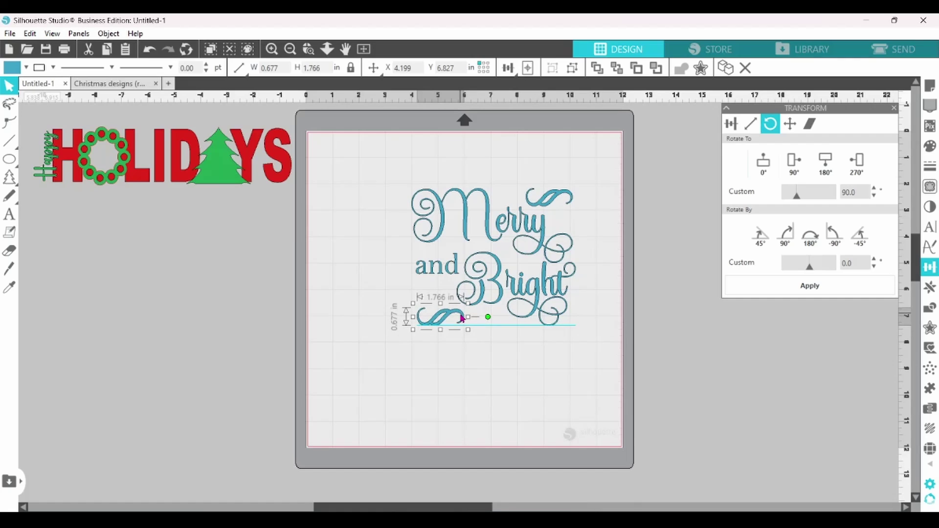
# Set the fill and outline of Merry, "and" and Bright to violet.
pyautogui.click(450, 253)
pyautogui.hotkey('ctrl', 'a')
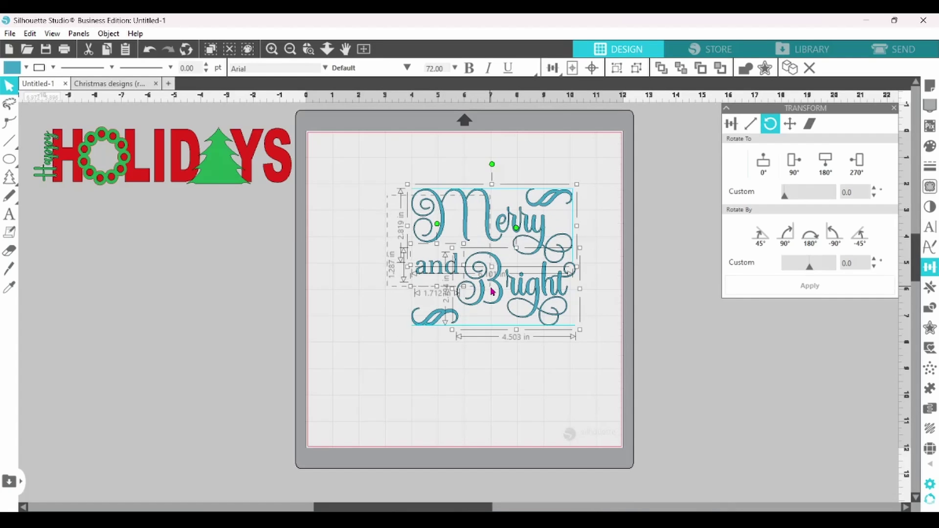
pyautogui.click(25, 68)
pyautogui.click(45, 86)
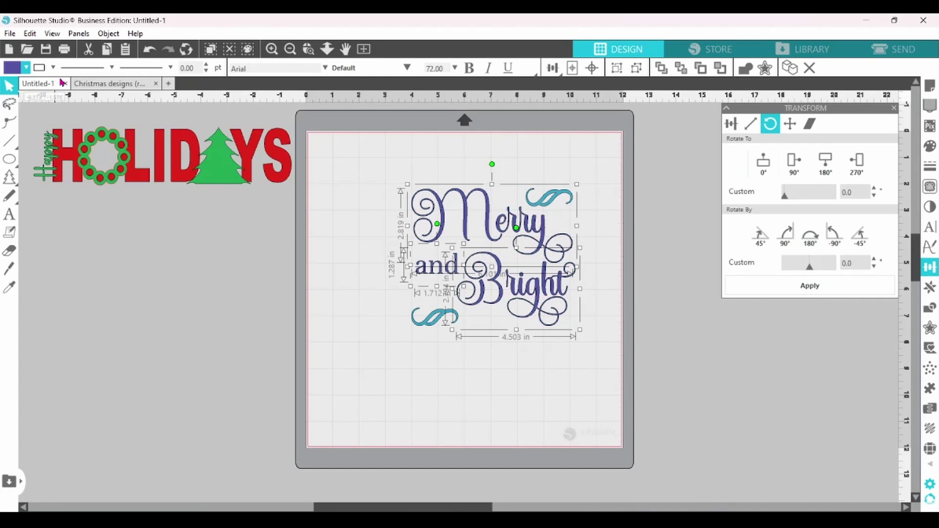
pyautogui.click(56, 71)
pyautogui.click(41, 86)
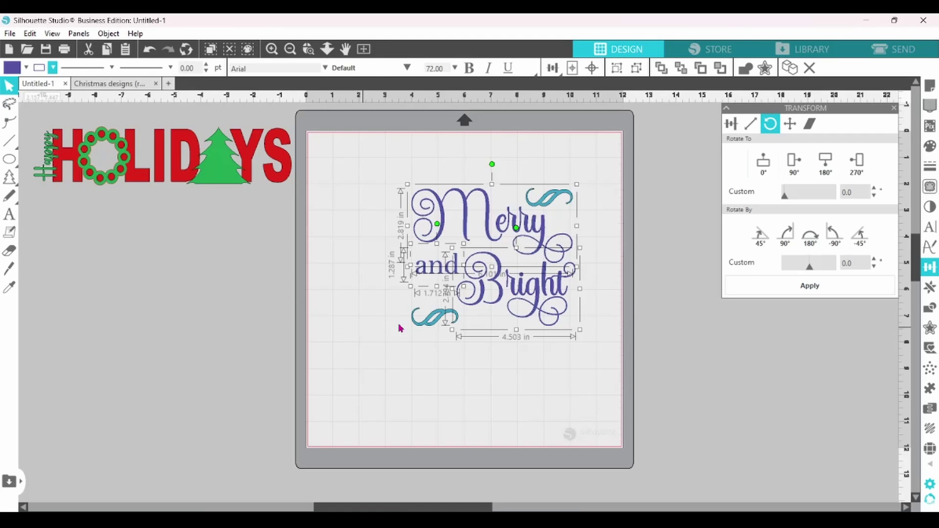
# Set the fill and outline of both § flourishes to white.
pyautogui.click(421, 330)
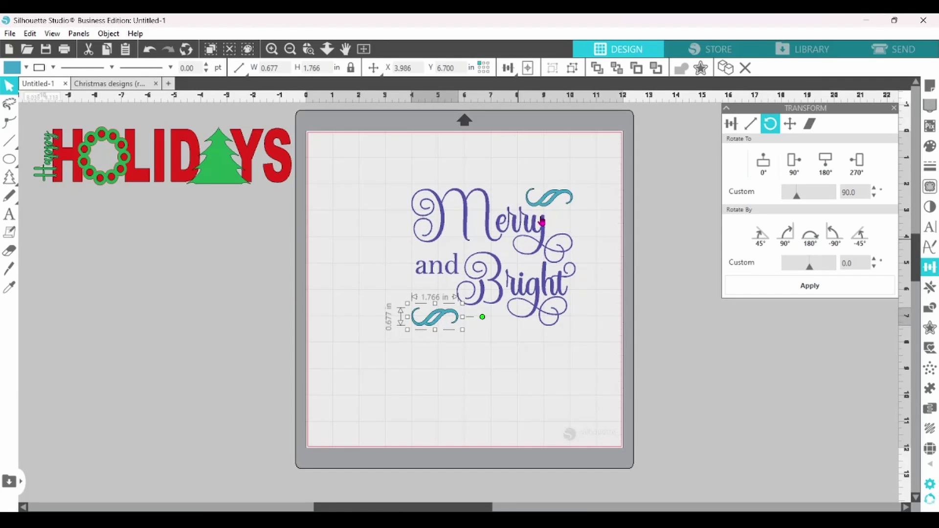
pyautogui.keyDown('shift'); pyautogui.click(550, 206); pyautogui.keyUp('shift')
pyautogui.click(27, 68)
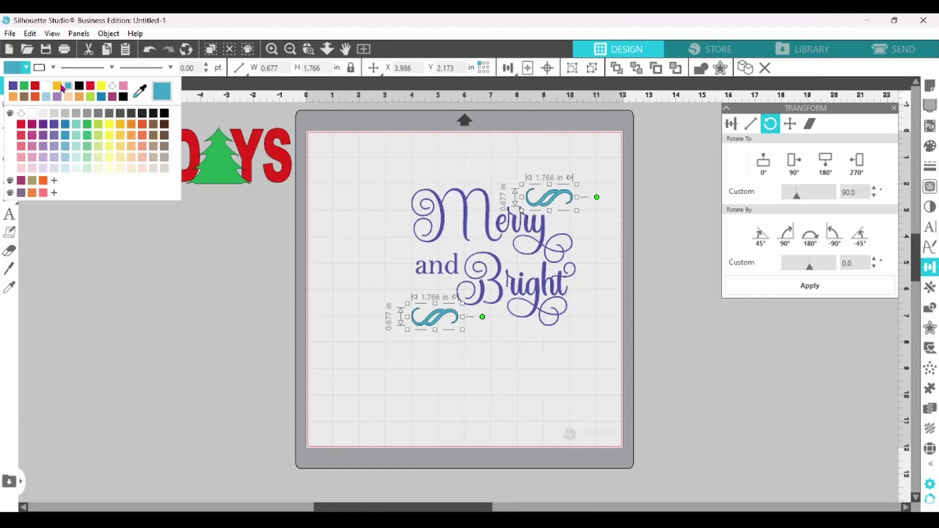
pyautogui.click(47, 86)
pyautogui.click(54, 68)
pyautogui.click(43, 87)
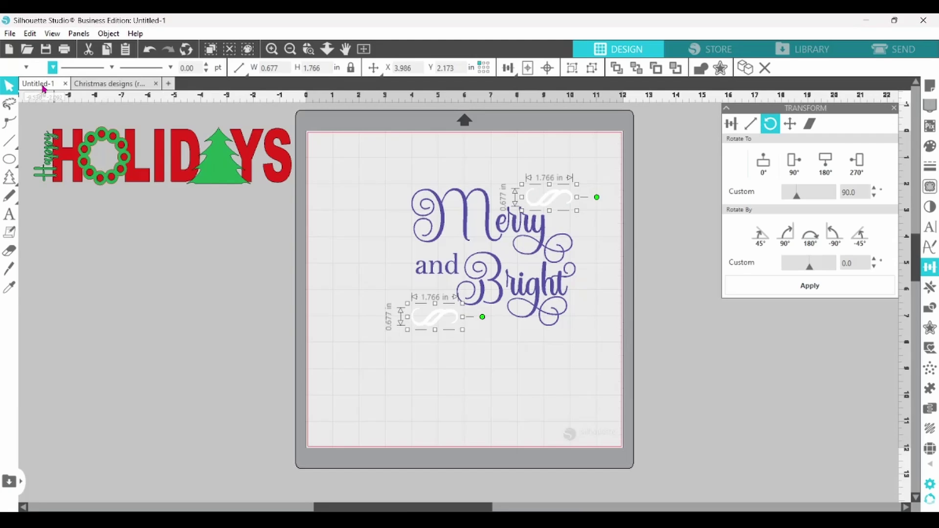
# Group Merry, "and", Bright and both flourishes, and move the group off the mat below Happy HOLIDAYS.
pyautogui.moveTo(340, 157); pyautogui.dragTo(608, 380)
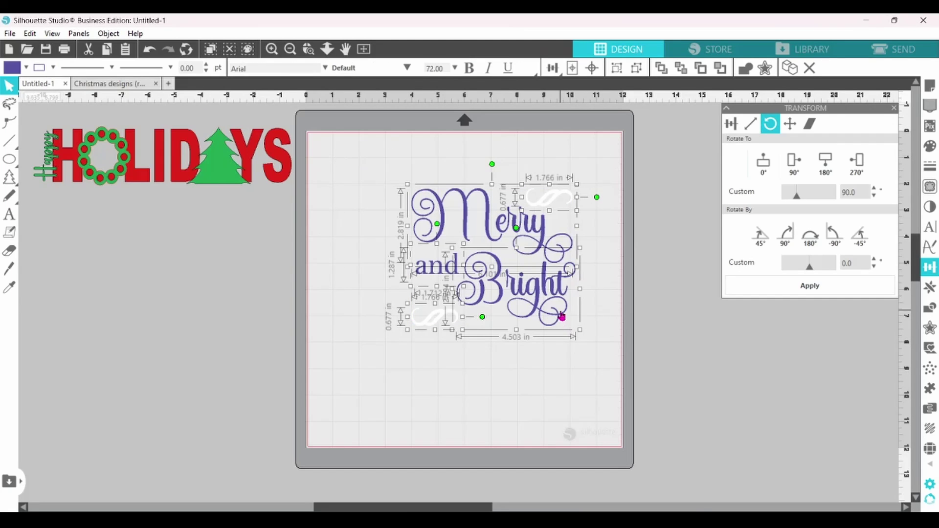
pyautogui.rightClick(560, 316)
pyautogui.click(592, 360)
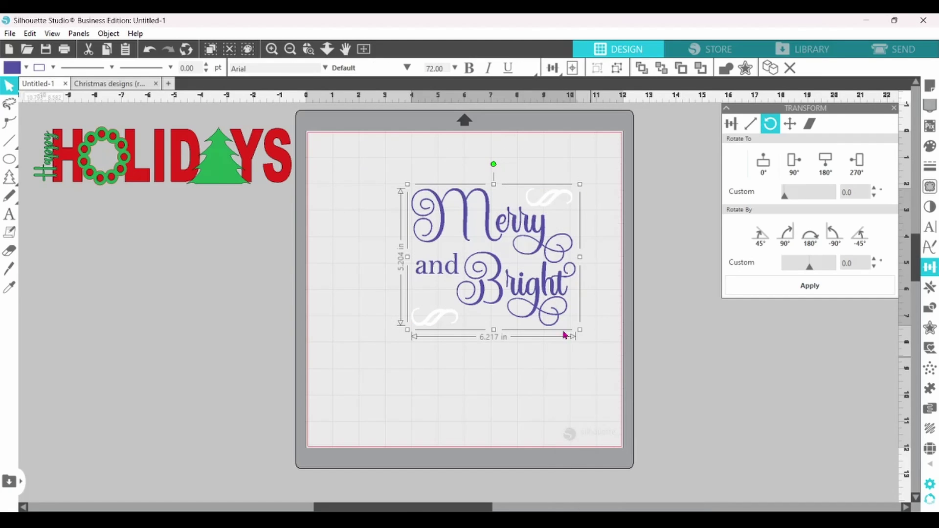
pyautogui.moveTo(555, 294); pyautogui.dragTo(244, 324)
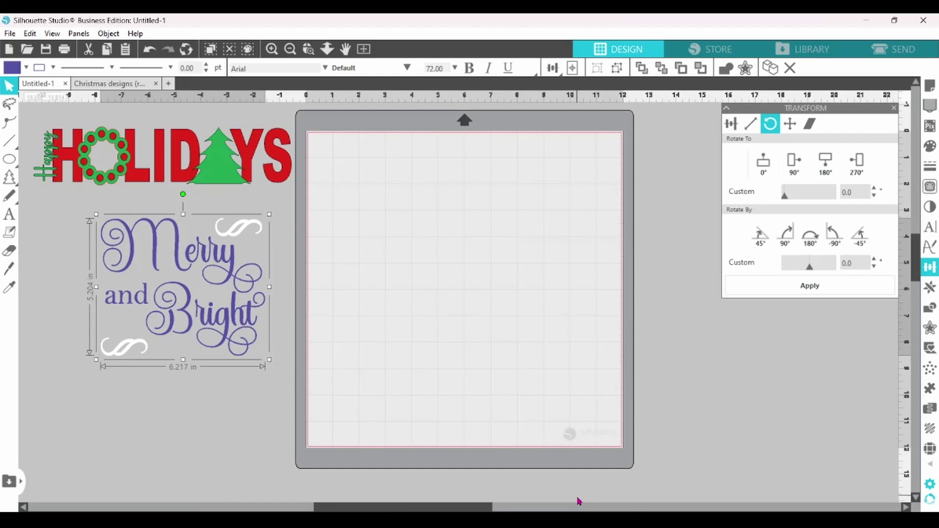
# Switch to Creative Fabrica in the browser, search for "Christmas dingbats" and browse the font results.
pyautogui.click(673, 521)
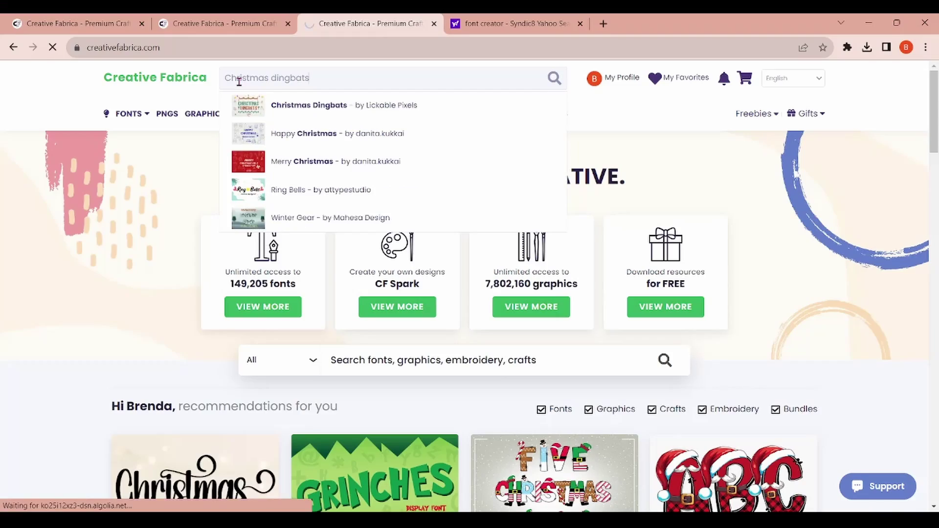
pyautogui.press('Return')
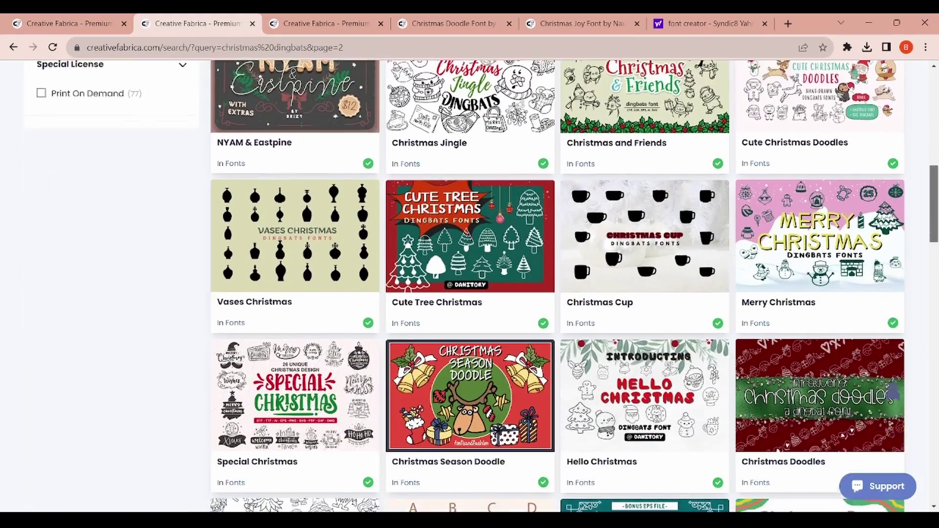
pyautogui.scroll(-6, 893, 391)
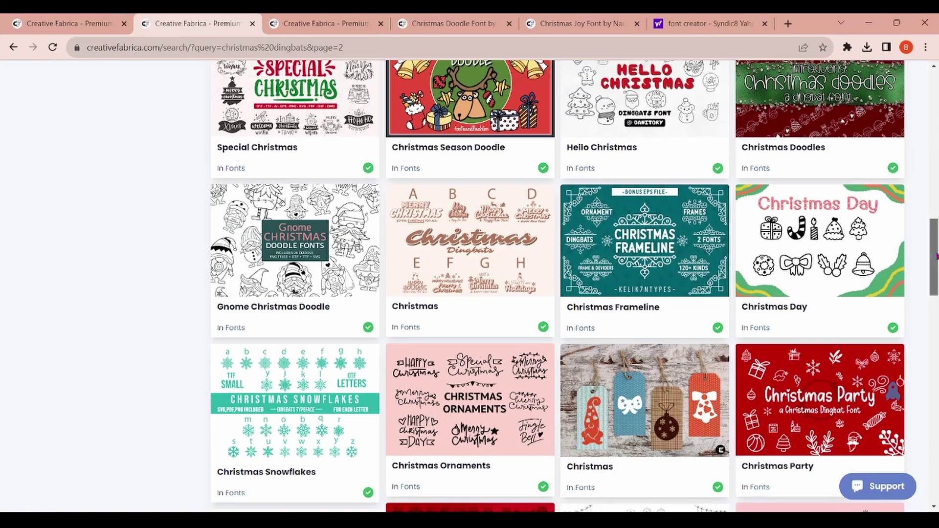
pyautogui.moveTo(930, 253); pyautogui.dragTo(930, 288)
pyautogui.scroll(-5, 893, 392)
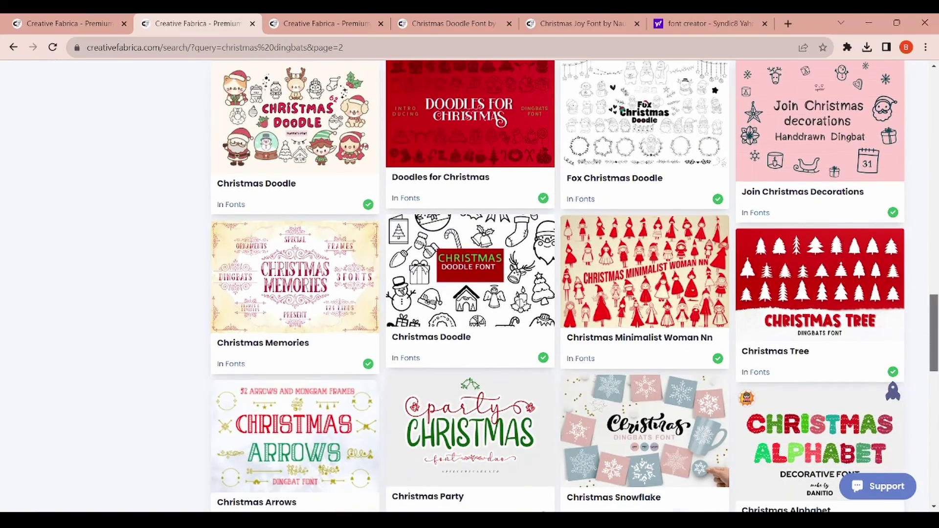
# Open the Christmas Doodle Font by digitalplannerland, view its character chart and download the font.
pyautogui.click(511, 272)
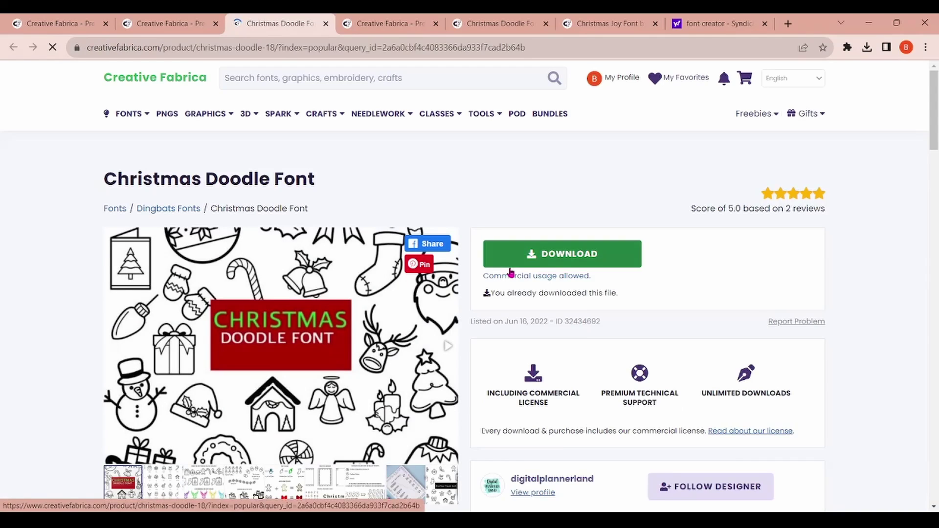
pyautogui.click(448, 324)
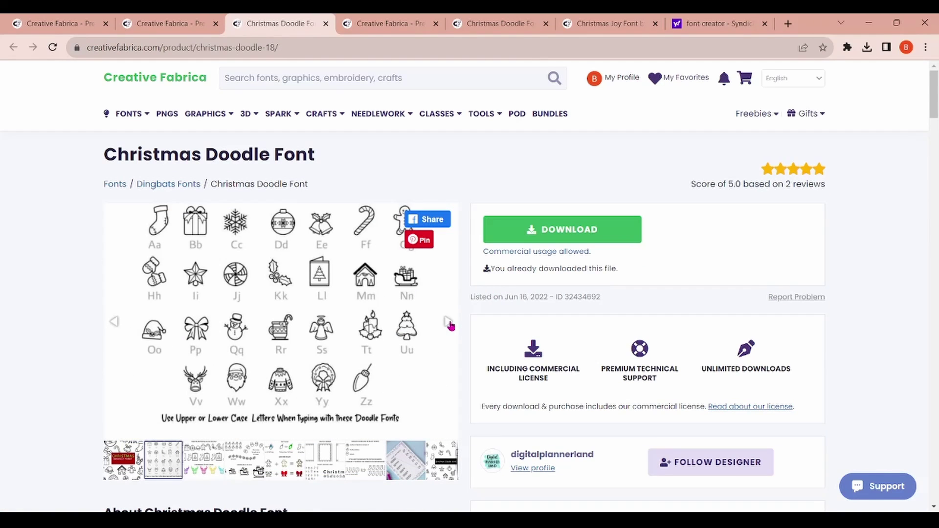
pyautogui.click(593, 237)
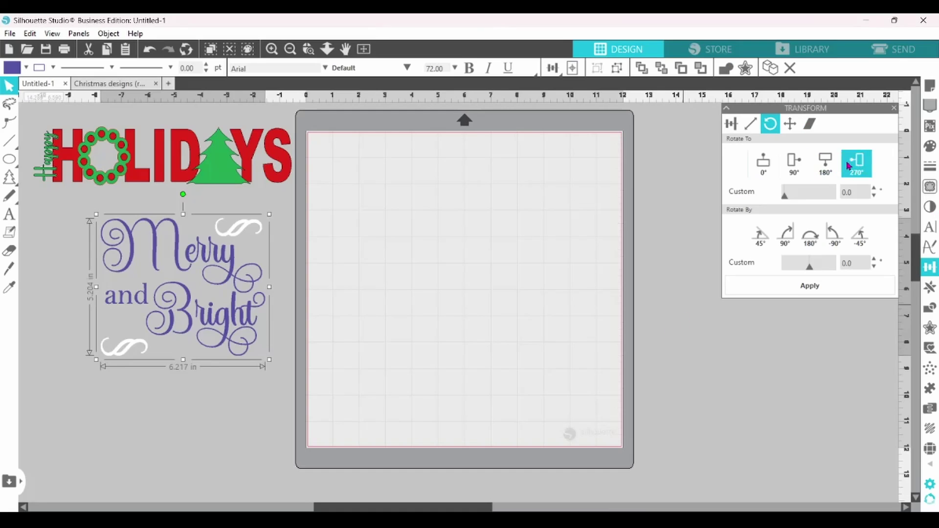
# Back in Silhouette Studio, start a text object on the mat in the Christmas Doodle font and show its glyphs.
pyautogui.click(928, 231)
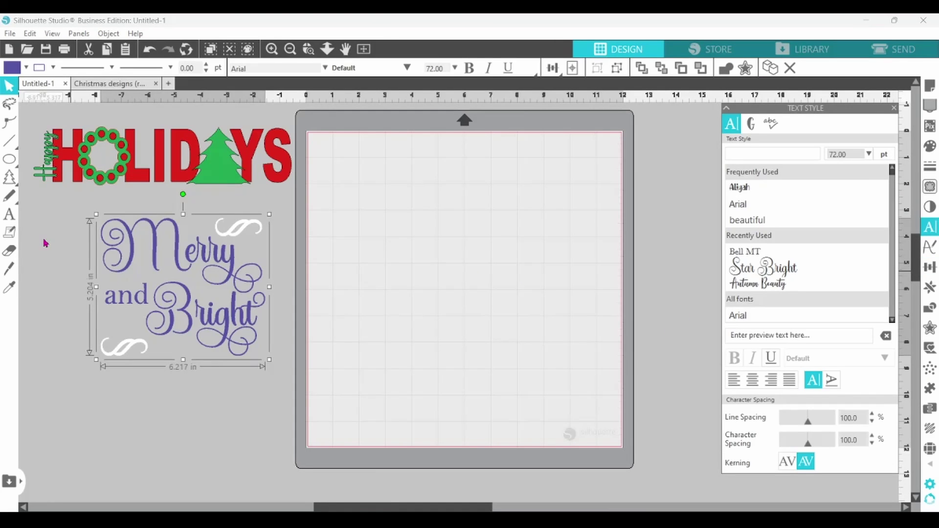
pyautogui.click(9, 214)
pyautogui.click(383, 222)
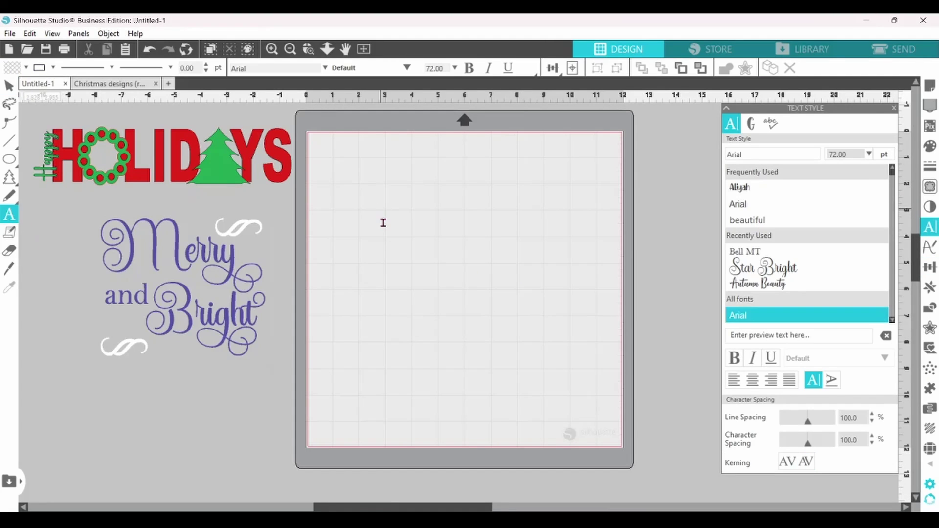
pyautogui.doubleClick(755, 156)
pyautogui.write('christ')
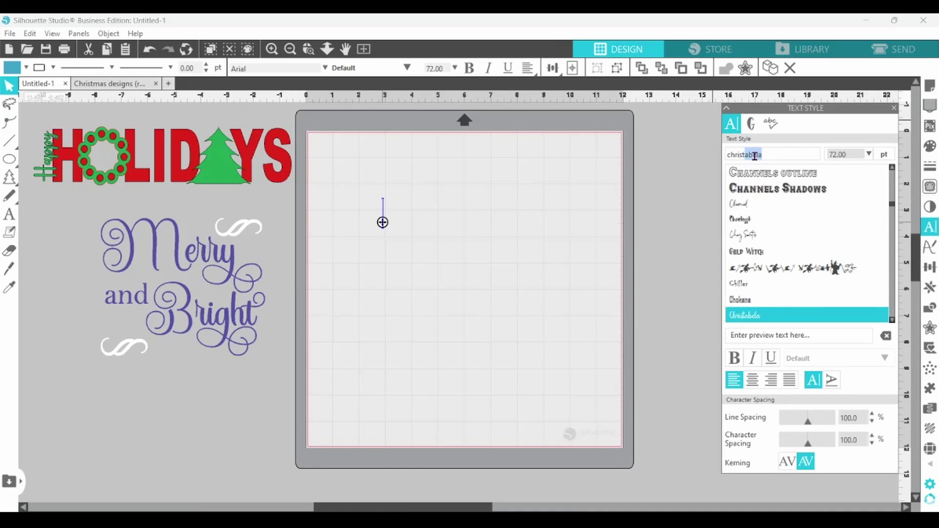
pyautogui.write('mas Doodl')
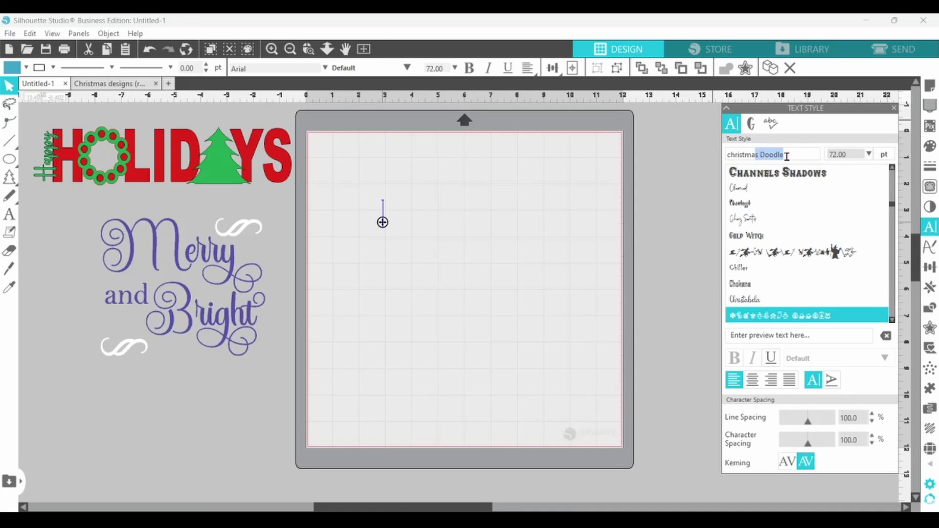
pyautogui.press('Return')
pyautogui.click(752, 127)
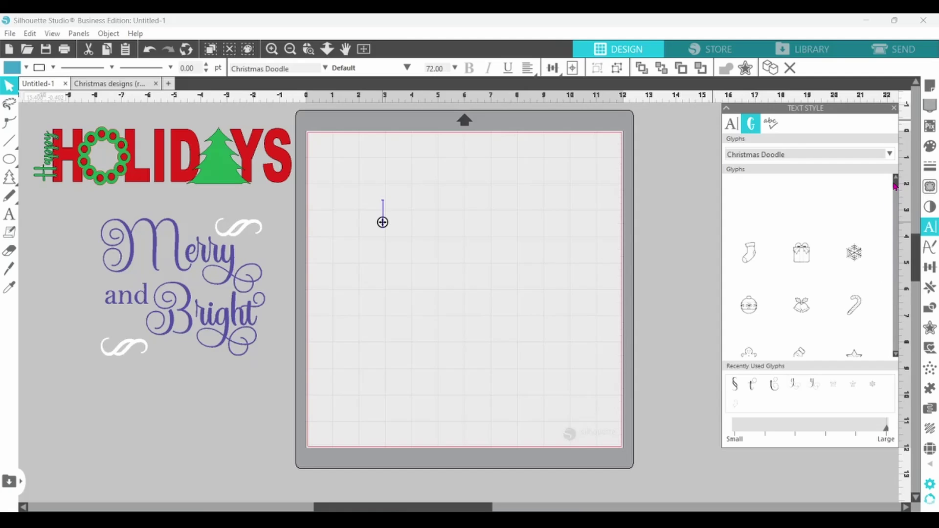
# Insert the snowflake glyph and the star glyph into the text object on the mat.
pyautogui.click(858, 261)
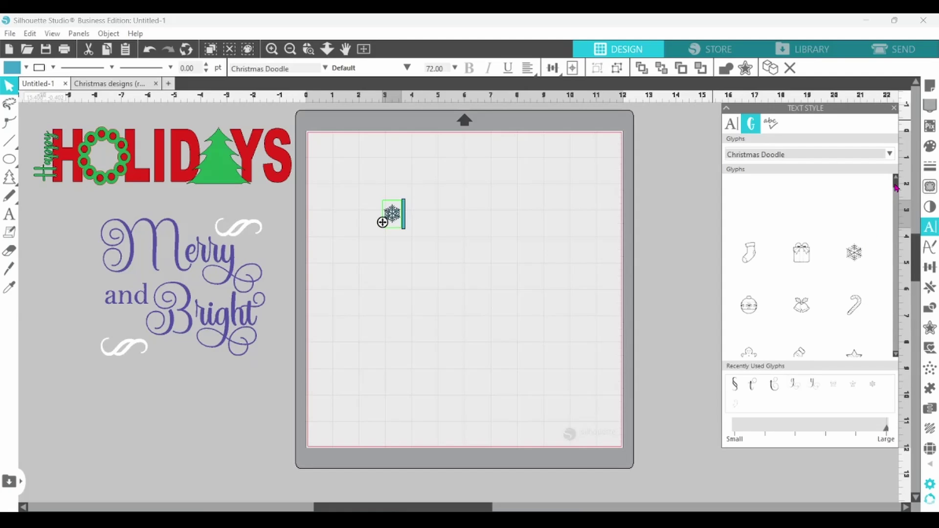
pyautogui.moveTo(899, 188); pyautogui.dragTo(900, 197)
pyautogui.click(854, 257)
pyautogui.click(497, 268)
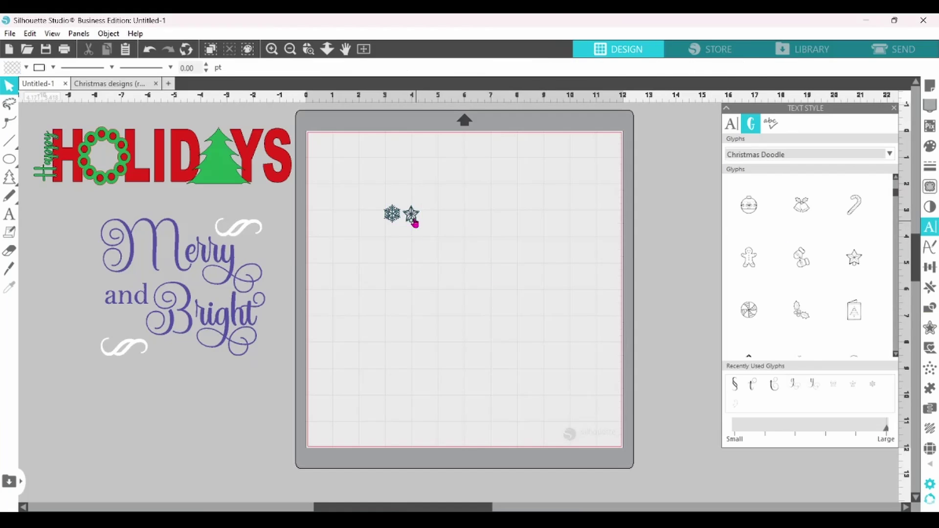
# Separate the snowflake and star into individual objects and move the snowflake beside the end of Merry.
pyautogui.rightClick(414, 221)
pyautogui.click(455, 372)
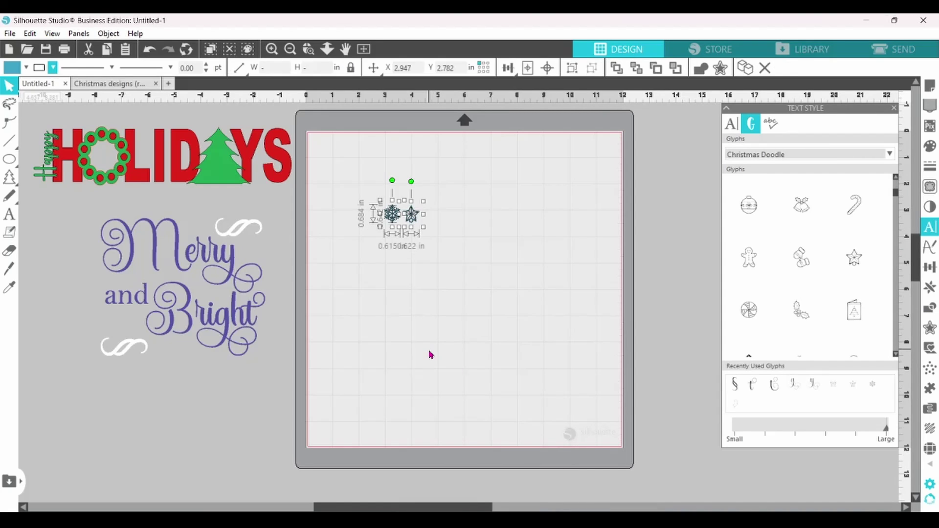
pyautogui.click(370, 230)
pyautogui.moveTo(391, 221); pyautogui.dragTo(273, 256)
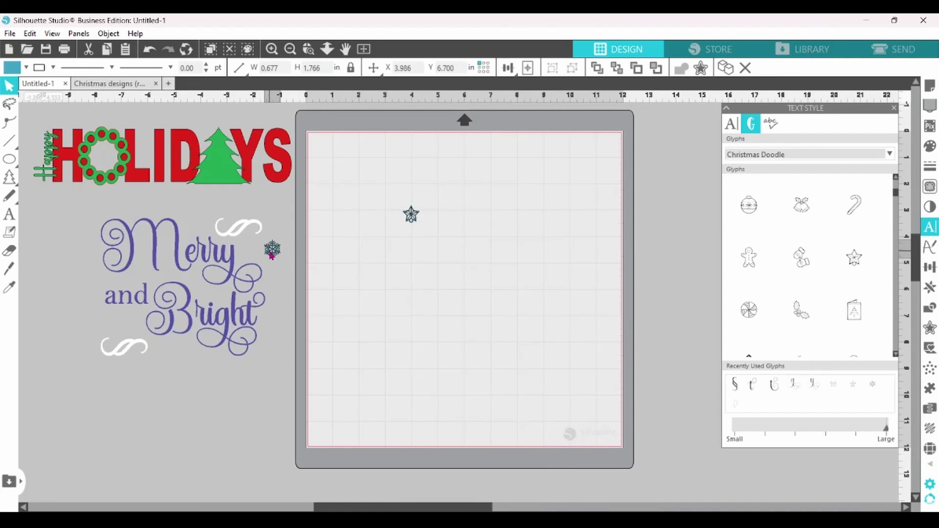
# Set the snowflake's fill and outline to white and enlarge it to about 1.25 in wide.
pyautogui.click(27, 71)
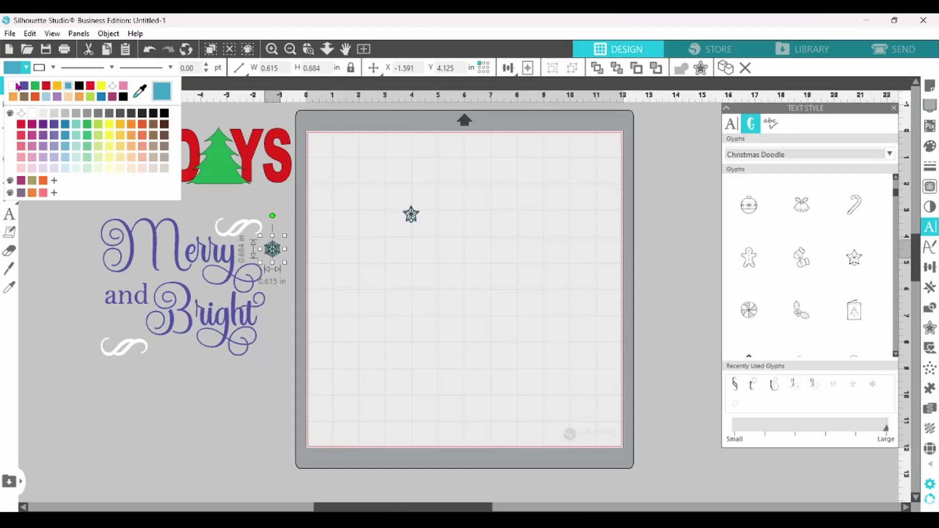
pyautogui.click(22, 83)
pyautogui.click(52, 68)
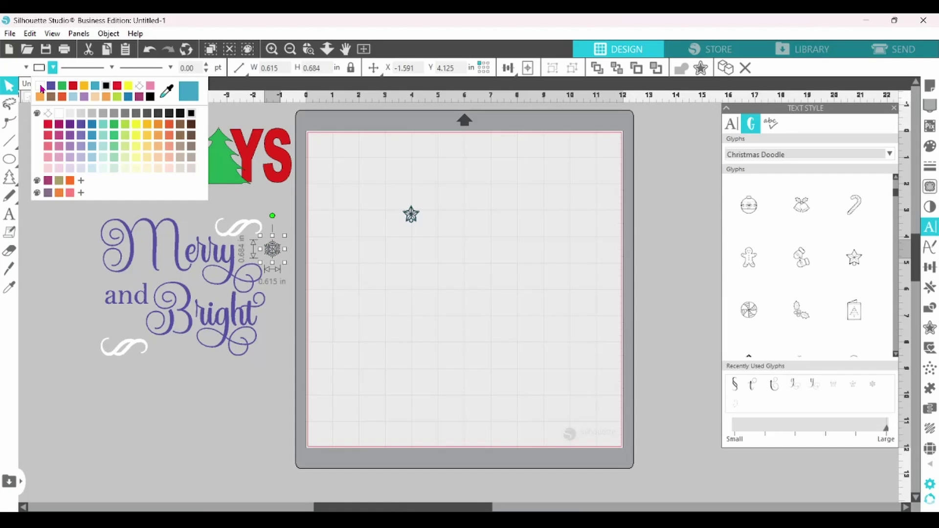
pyautogui.click(41, 87)
pyautogui.moveTo(285, 262)
pyautogui.mouseDown()
pyautogui.moveTo(314, 292)
pyautogui.moveTo(279, 260)
pyautogui.mouseUp()
pyautogui.moveTo(301, 221); pyautogui.dragTo(290, 224)
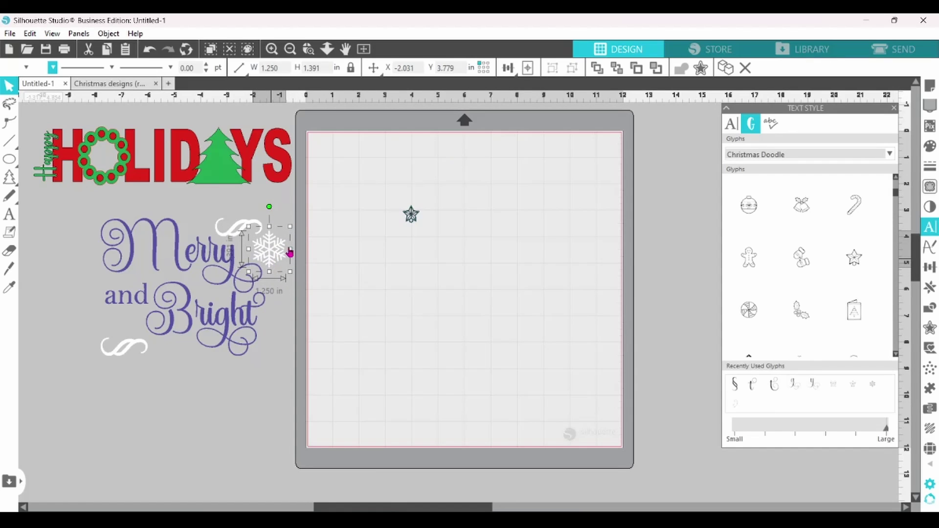
# Add smaller snowflake copies below "and", over Bright (about 0.73 in wide) and above "and" (about 0.66 in wide).
pyautogui.click(725, 68)
pyautogui.moveTo(287, 252); pyautogui.dragTo(223, 288)
pyautogui.click(725, 68)
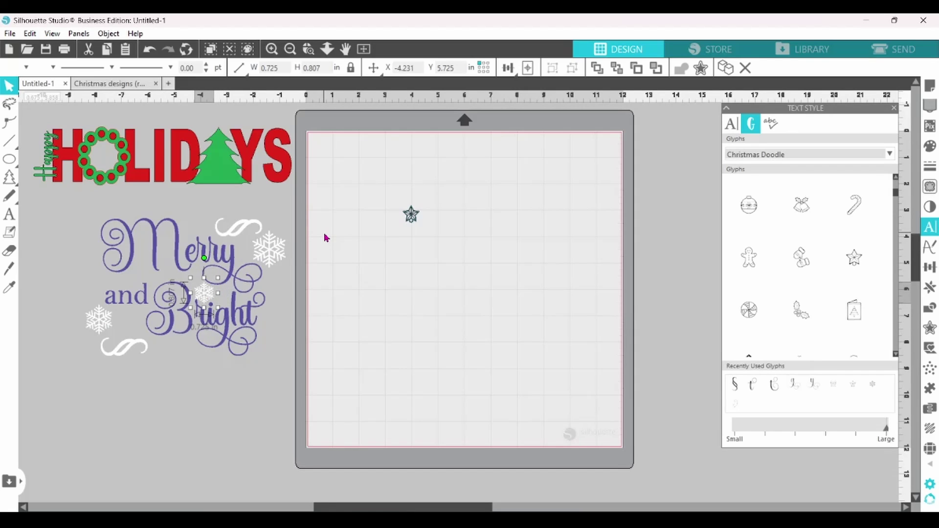
pyautogui.click(726, 68)
pyautogui.moveTo(221, 292); pyautogui.dragTo(145, 279)
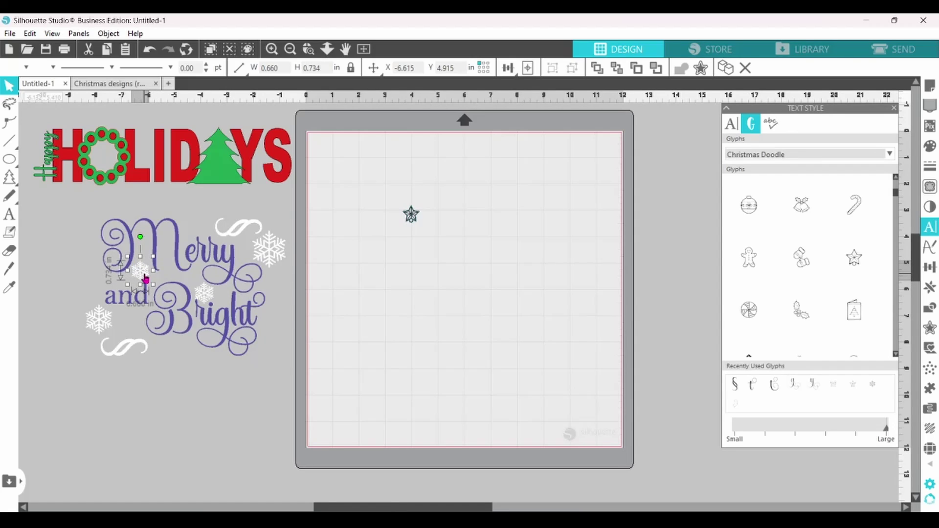
# Place another copy of the 0.66 in snowflake just past the end of Bright.
pyautogui.press('Right')
pyautogui.press('Right')
pyautogui.press('Right')
pyautogui.press('Right')
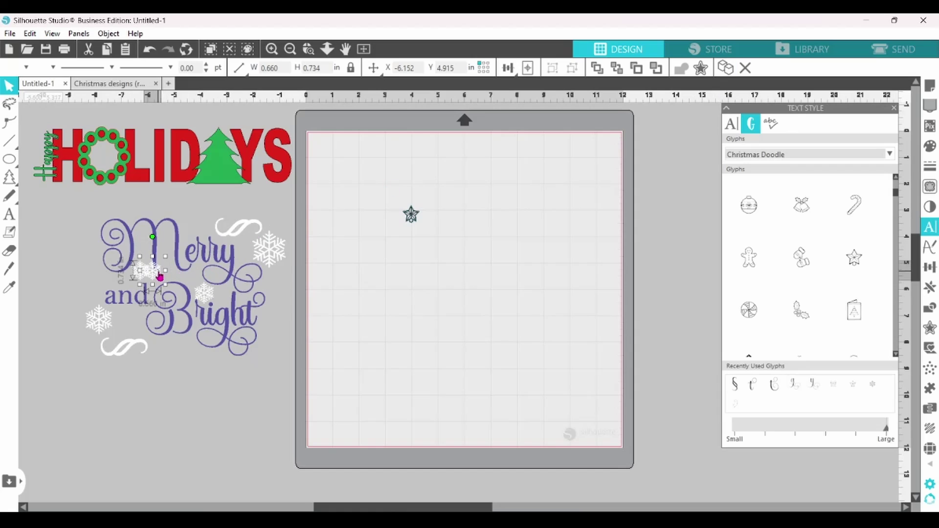
pyautogui.moveTo(160, 277); pyautogui.dragTo(280, 327)
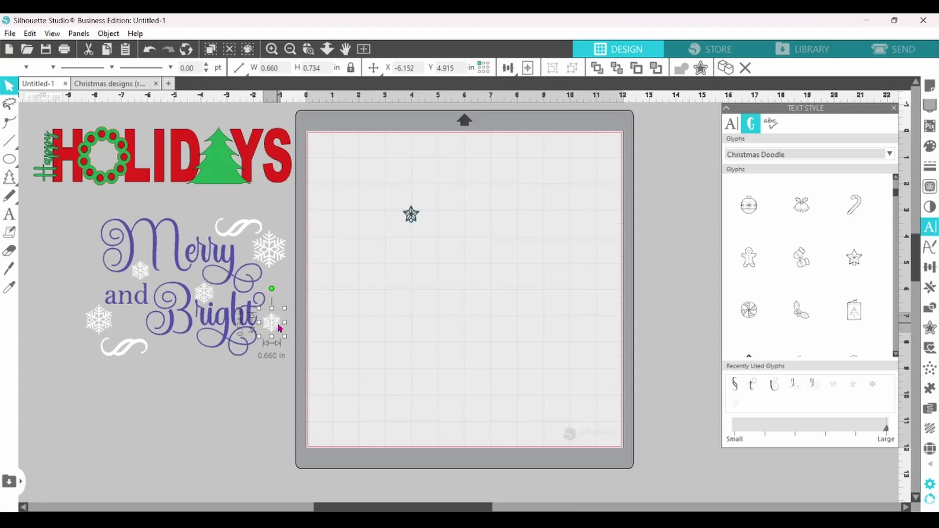
# Reduce the large snowflake beside Merry to about 1.08 in wide.
pyautogui.click(271, 261)
pyautogui.moveTo(291, 226); pyautogui.dragTo(284, 234)
pyautogui.click(338, 294)
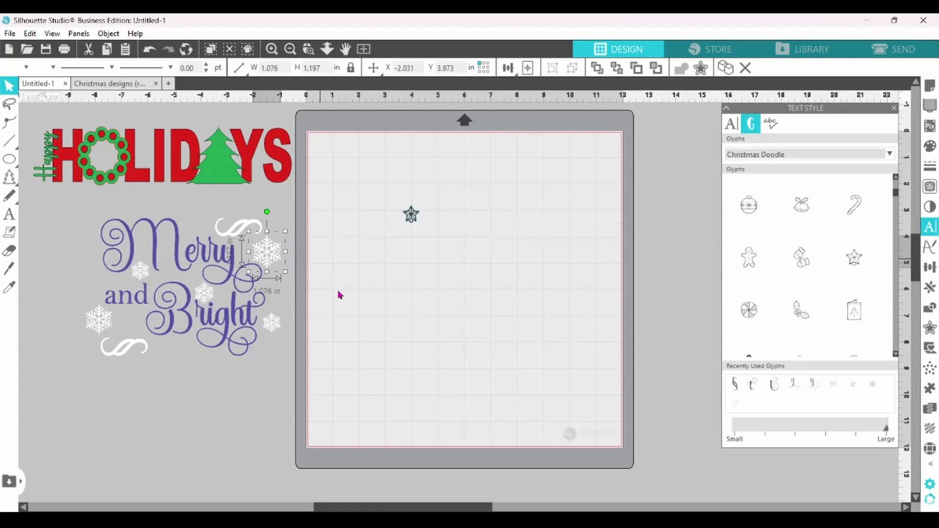
pyautogui.click(103, 222)
pyautogui.click(70, 228)
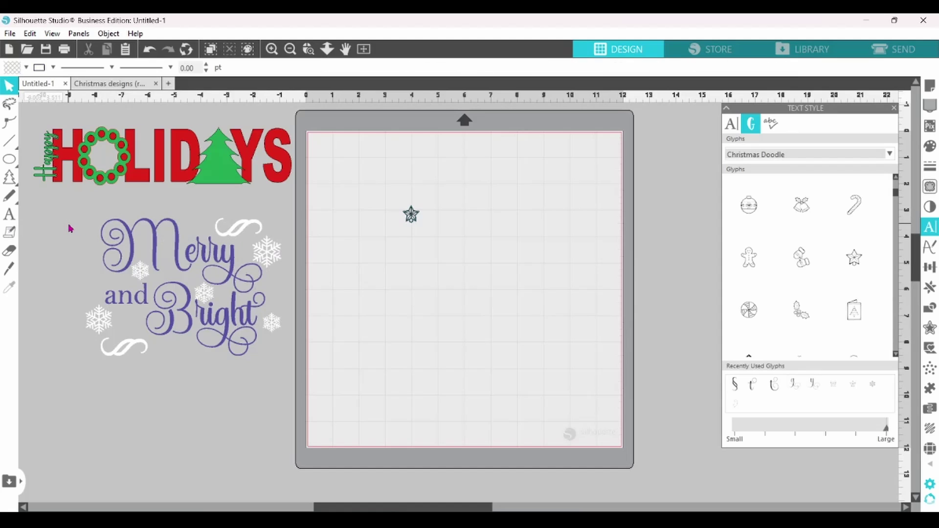
# Place a copy of the snowflake beside Bright to the left of Merry, and shift the one below "and" closer to Bright.
pyautogui.click(270, 326)
pyautogui.click(726, 68)
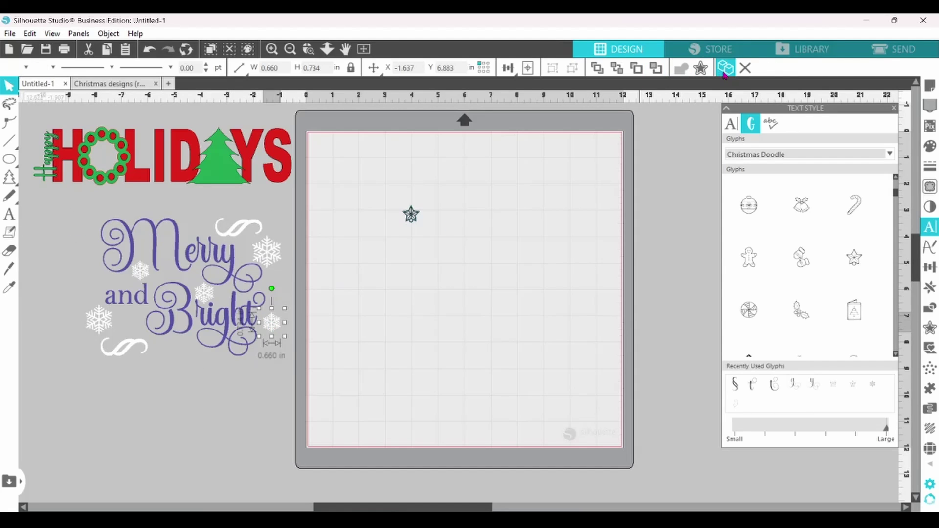
pyautogui.moveTo(278, 329); pyautogui.dragTo(101, 252)
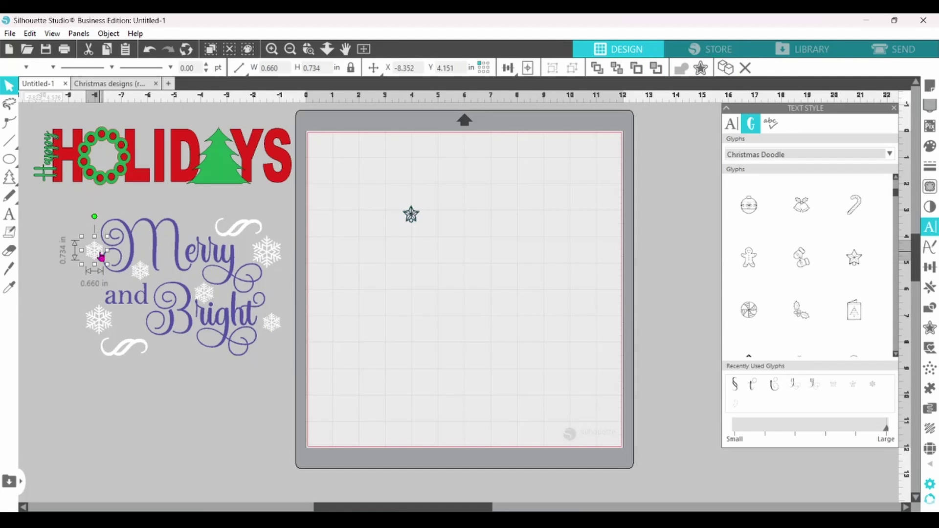
pyautogui.moveTo(101, 322); pyautogui.dragTo(300, 321)
# Group the Merry and Bright design with all its snowflakes and move it slightly lower.
pyautogui.click(100, 300)
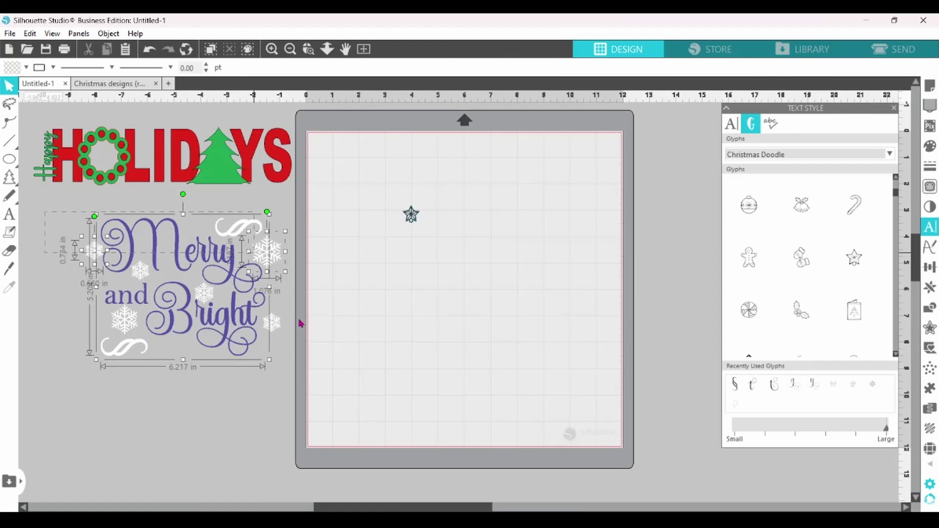
pyautogui.rightClick(273, 326)
pyautogui.click(314, 363)
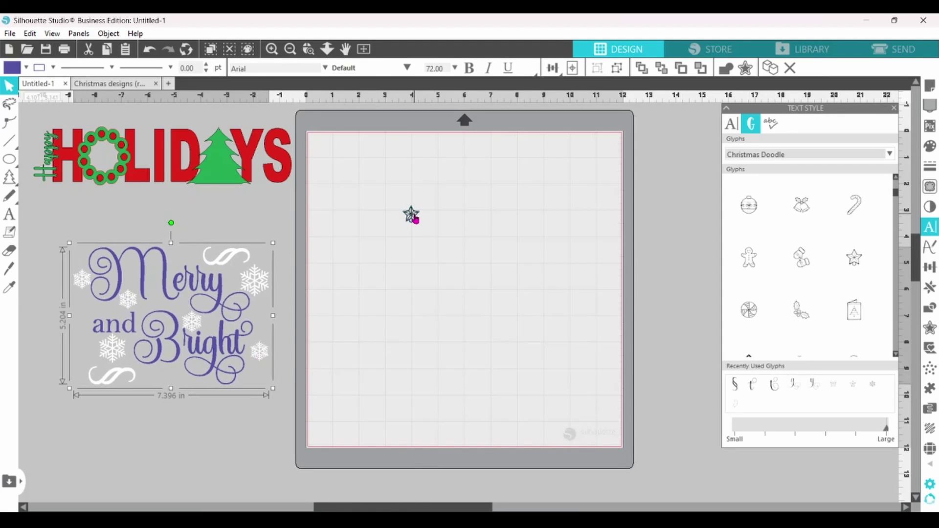
# Give the star a golden fill and a yellow outline, and place it on top of the tree in HOLIDAYS.
pyautogui.click(411, 215)
pyautogui.click(26, 69)
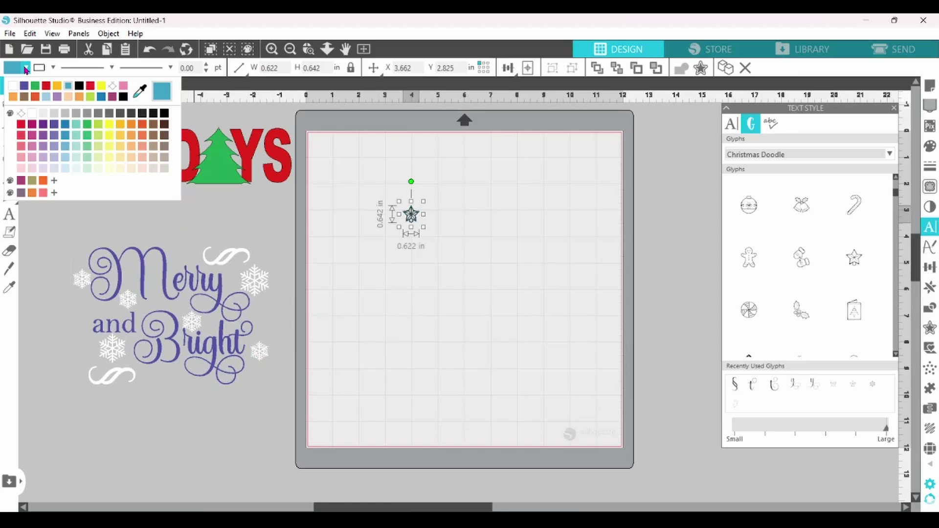
pyautogui.click(57, 89)
pyautogui.click(53, 68)
pyautogui.click(41, 93)
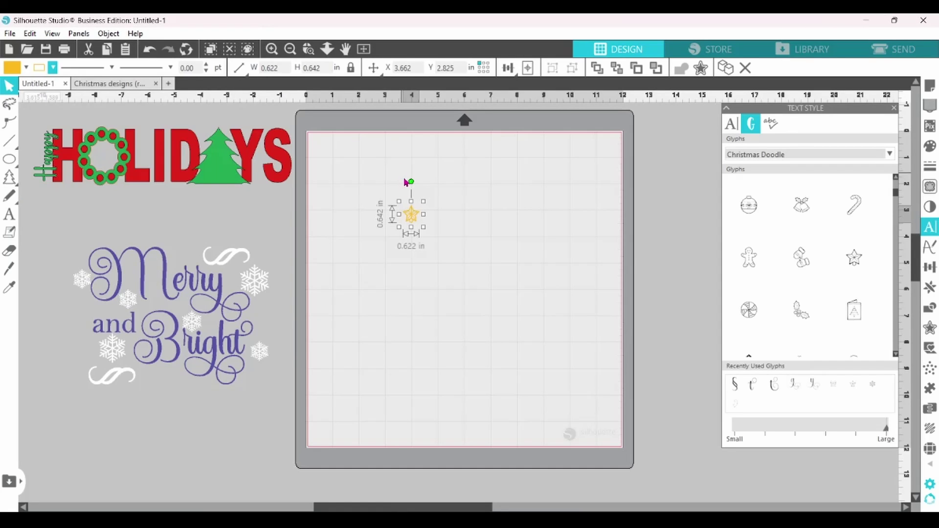
pyautogui.moveTo(413, 221); pyautogui.dragTo(220, 126)
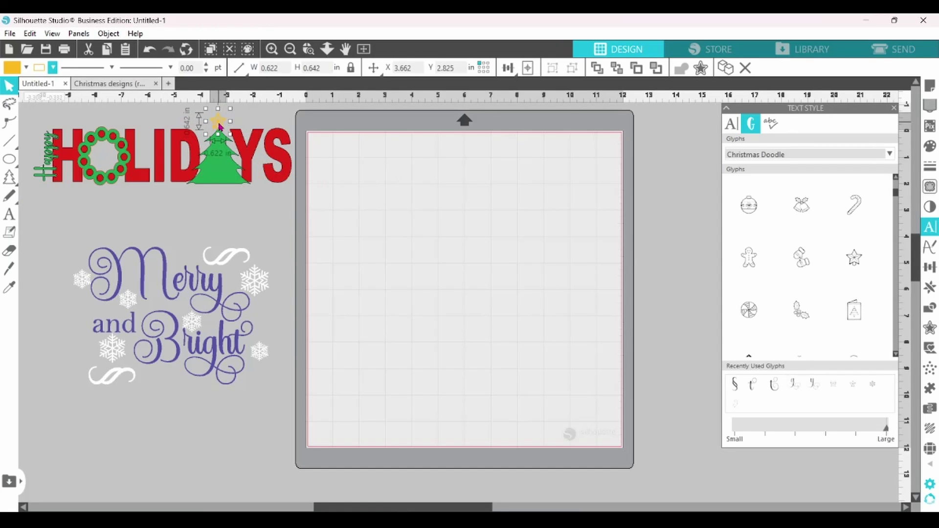